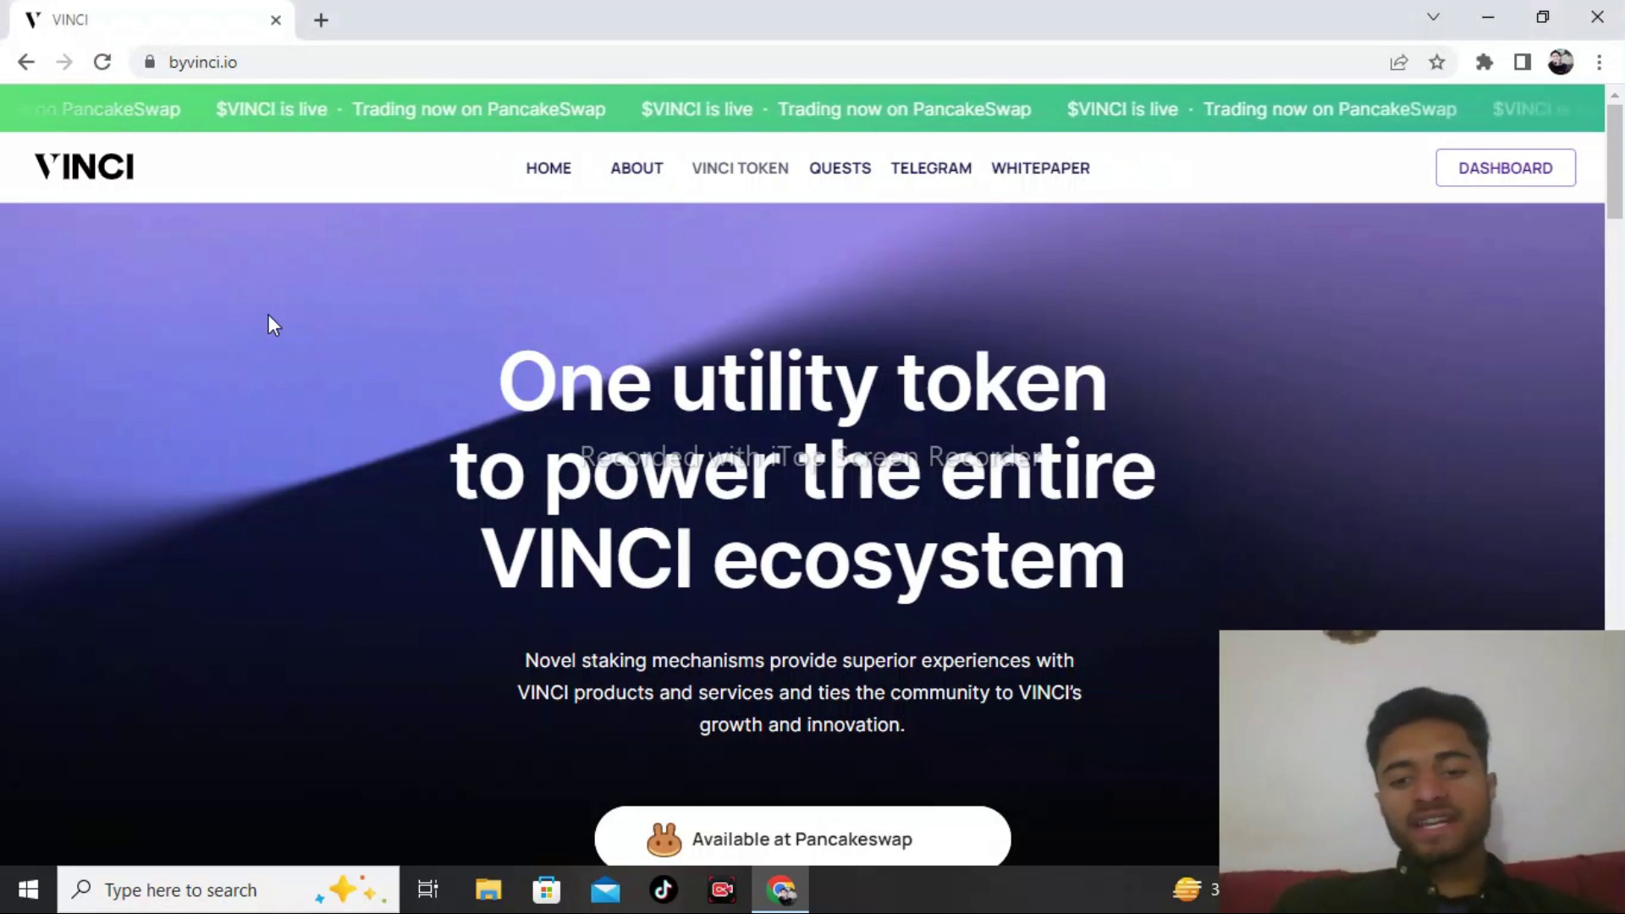
scroll(268, 325, "down", 1)
scroll(268, 325, "down", 1)
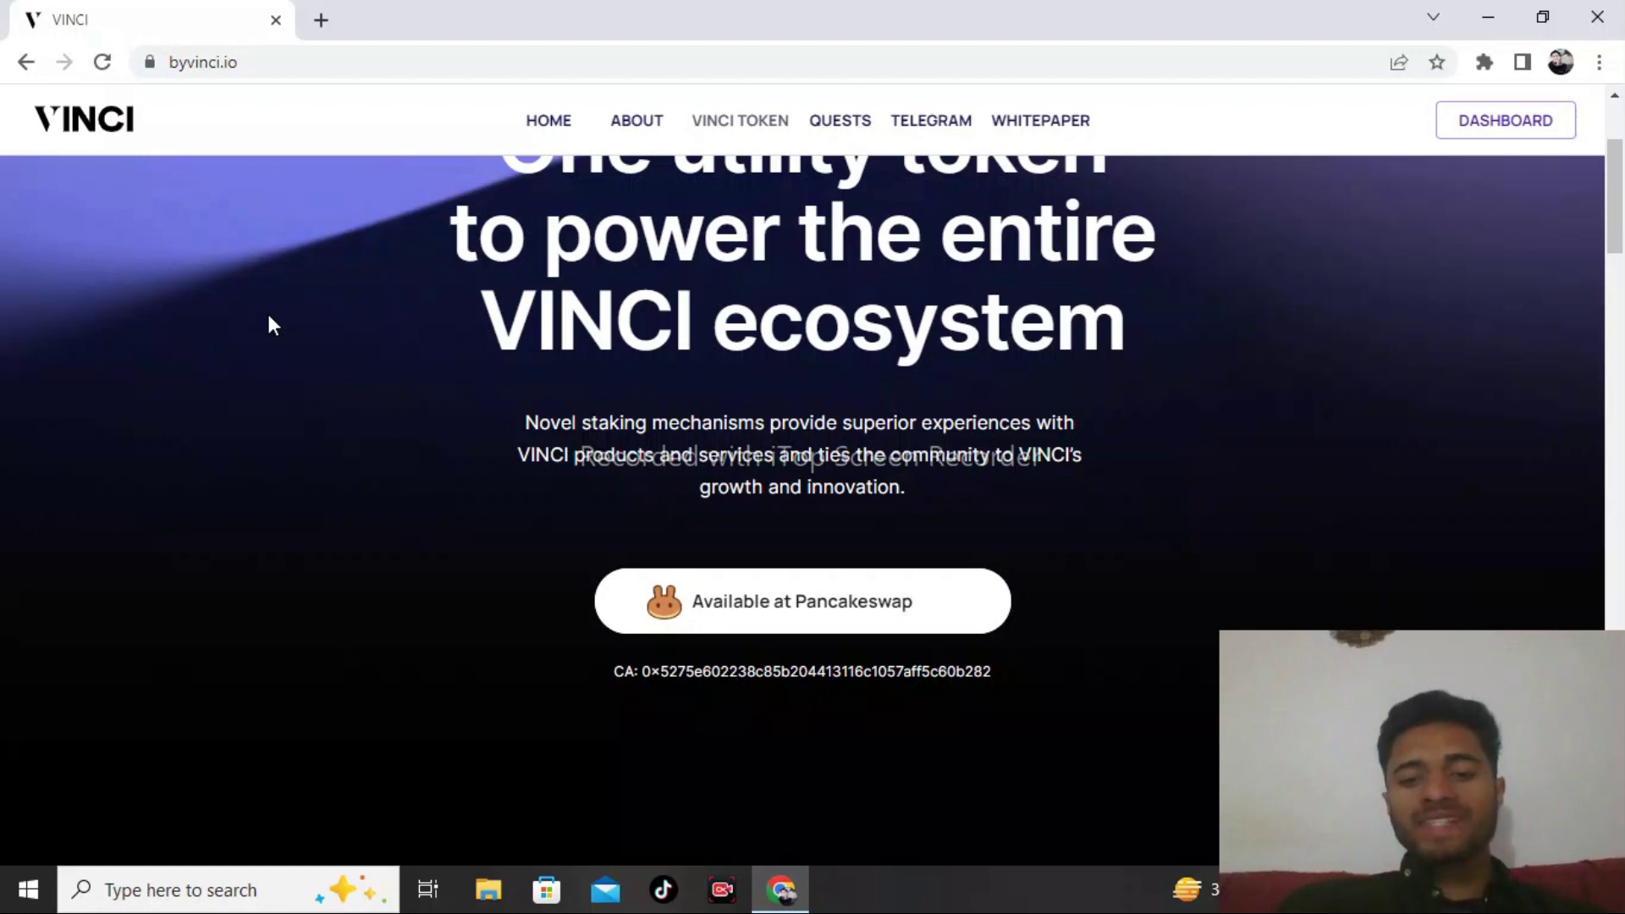
scroll(266, 325, "down", 1)
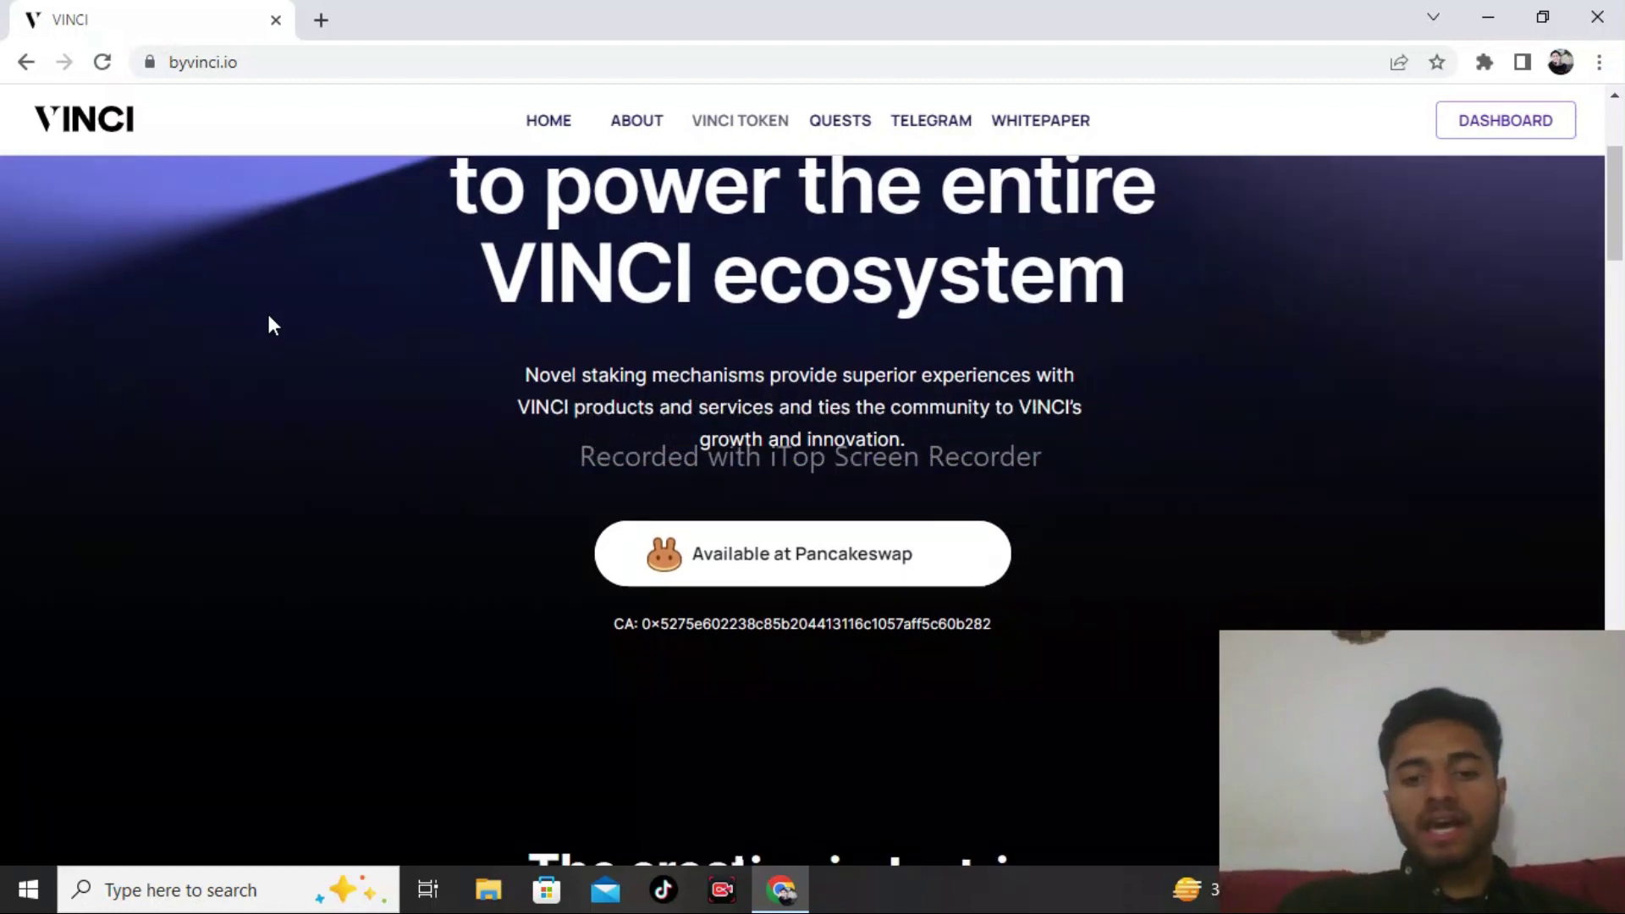
scroll(267, 326, "down", 1)
scroll(266, 325, "down", 5)
scroll(267, 326, "down", 1)
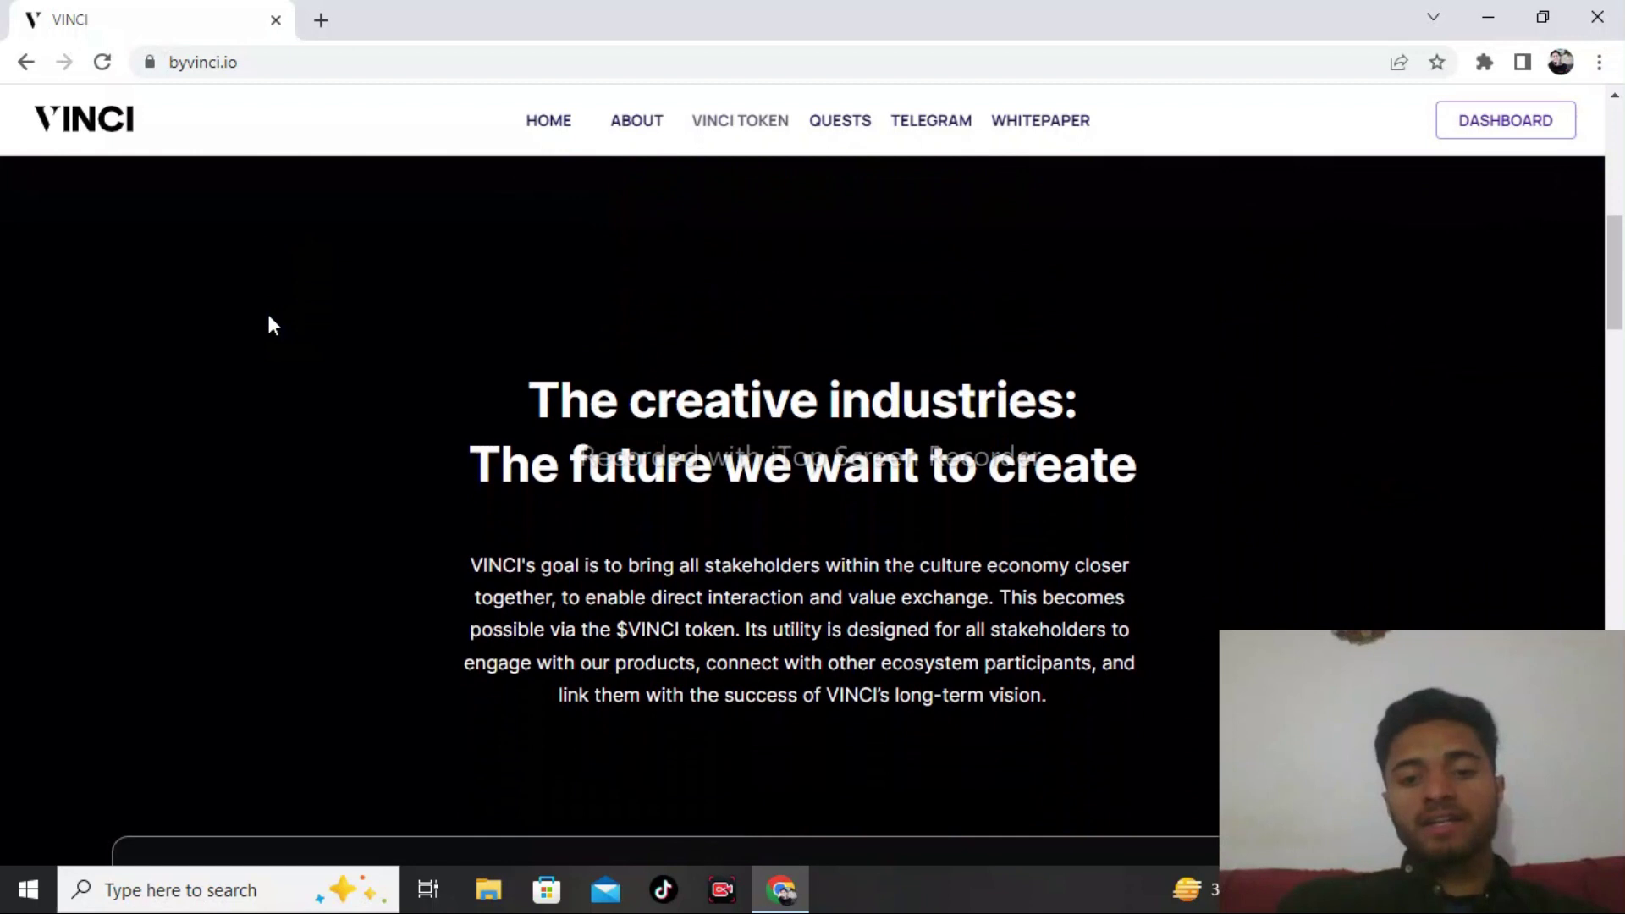
scroll(268, 326, "down", 1)
scroll(267, 325, "down", 1)
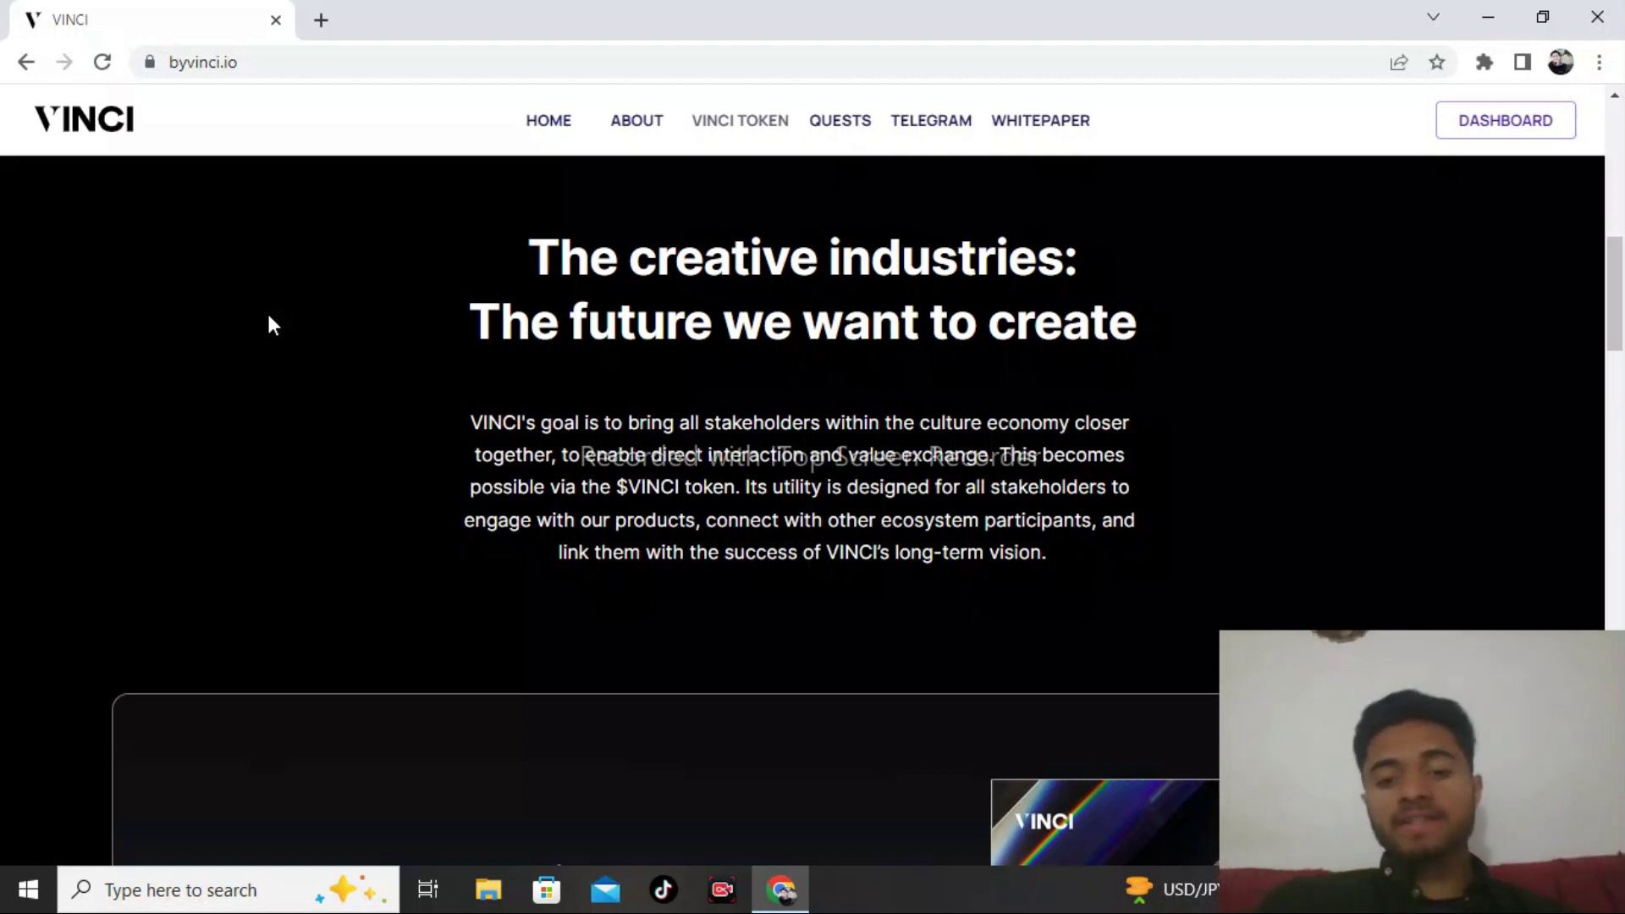
scroll(266, 325, "down", 1)
scroll(268, 318, "down", 3)
scroll(267, 317, "down", 1)
scroll(267, 317, "down", 1)
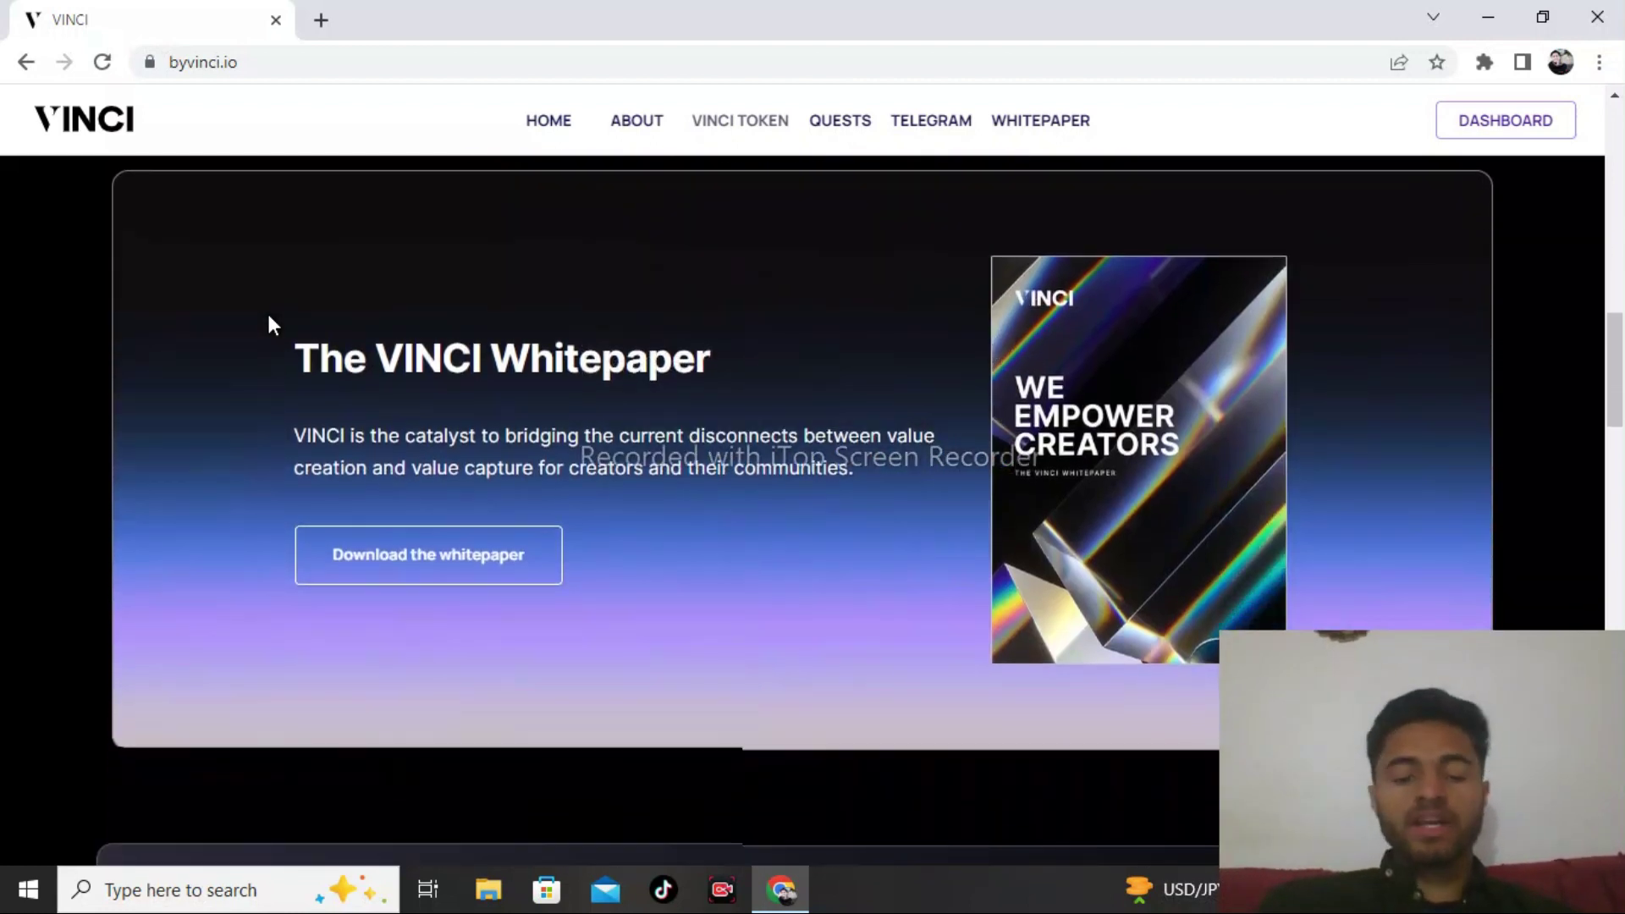
scroll(268, 319, "down", 1)
scroll(268, 325, "down", 3)
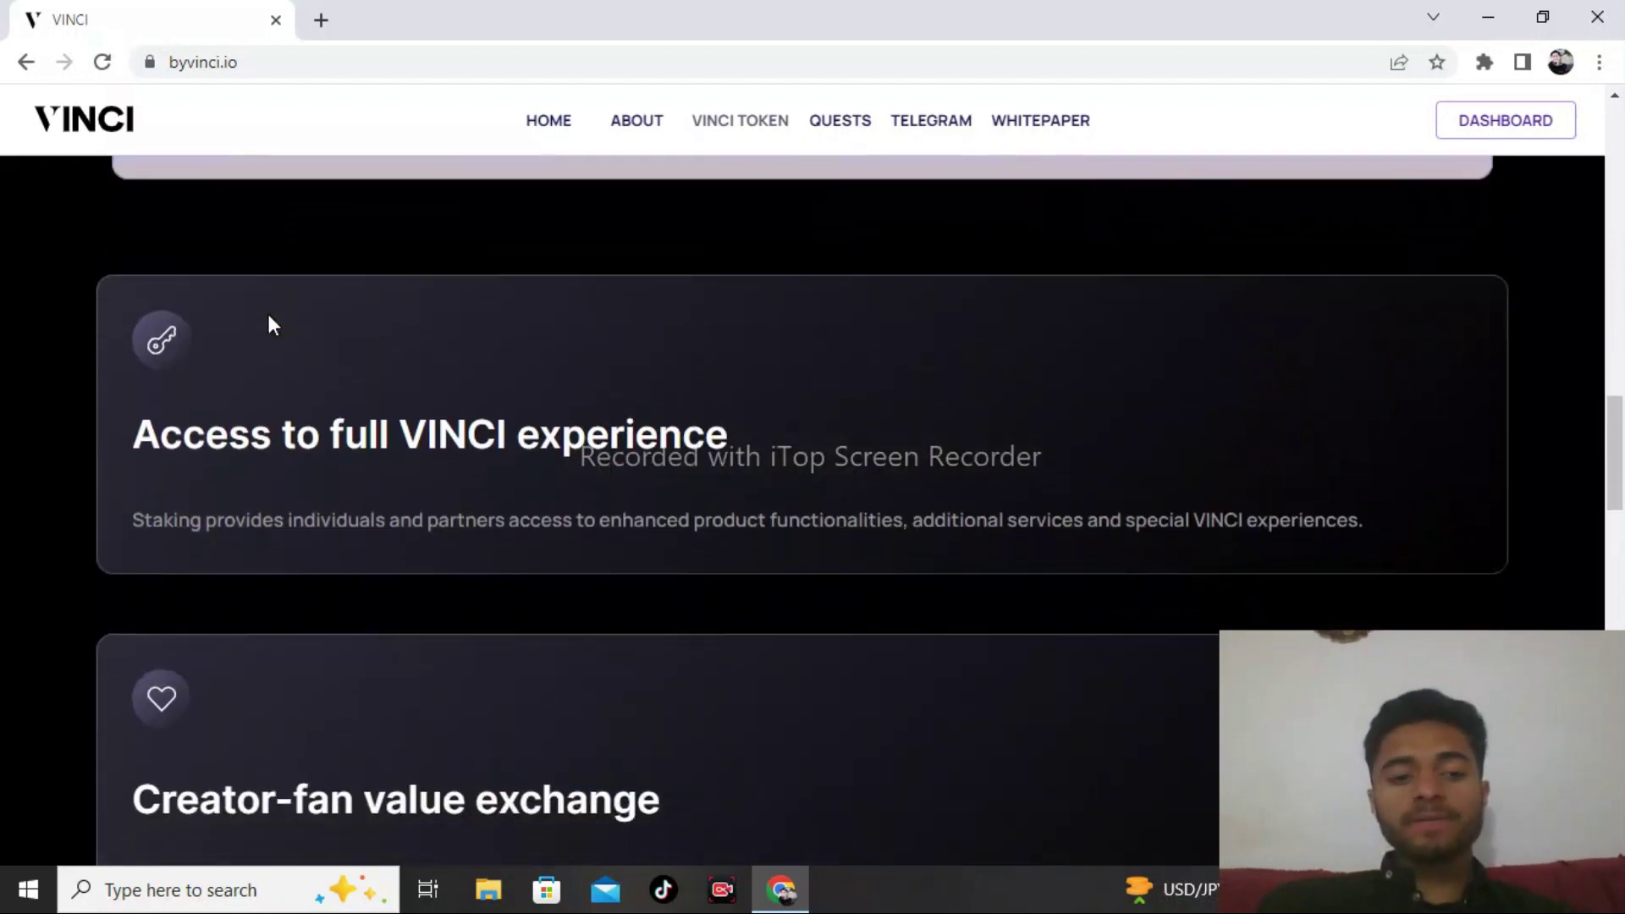
scroll(268, 326, "down", 2)
scroll(267, 325, "up", 1)
scroll(269, 326, "up", 1)
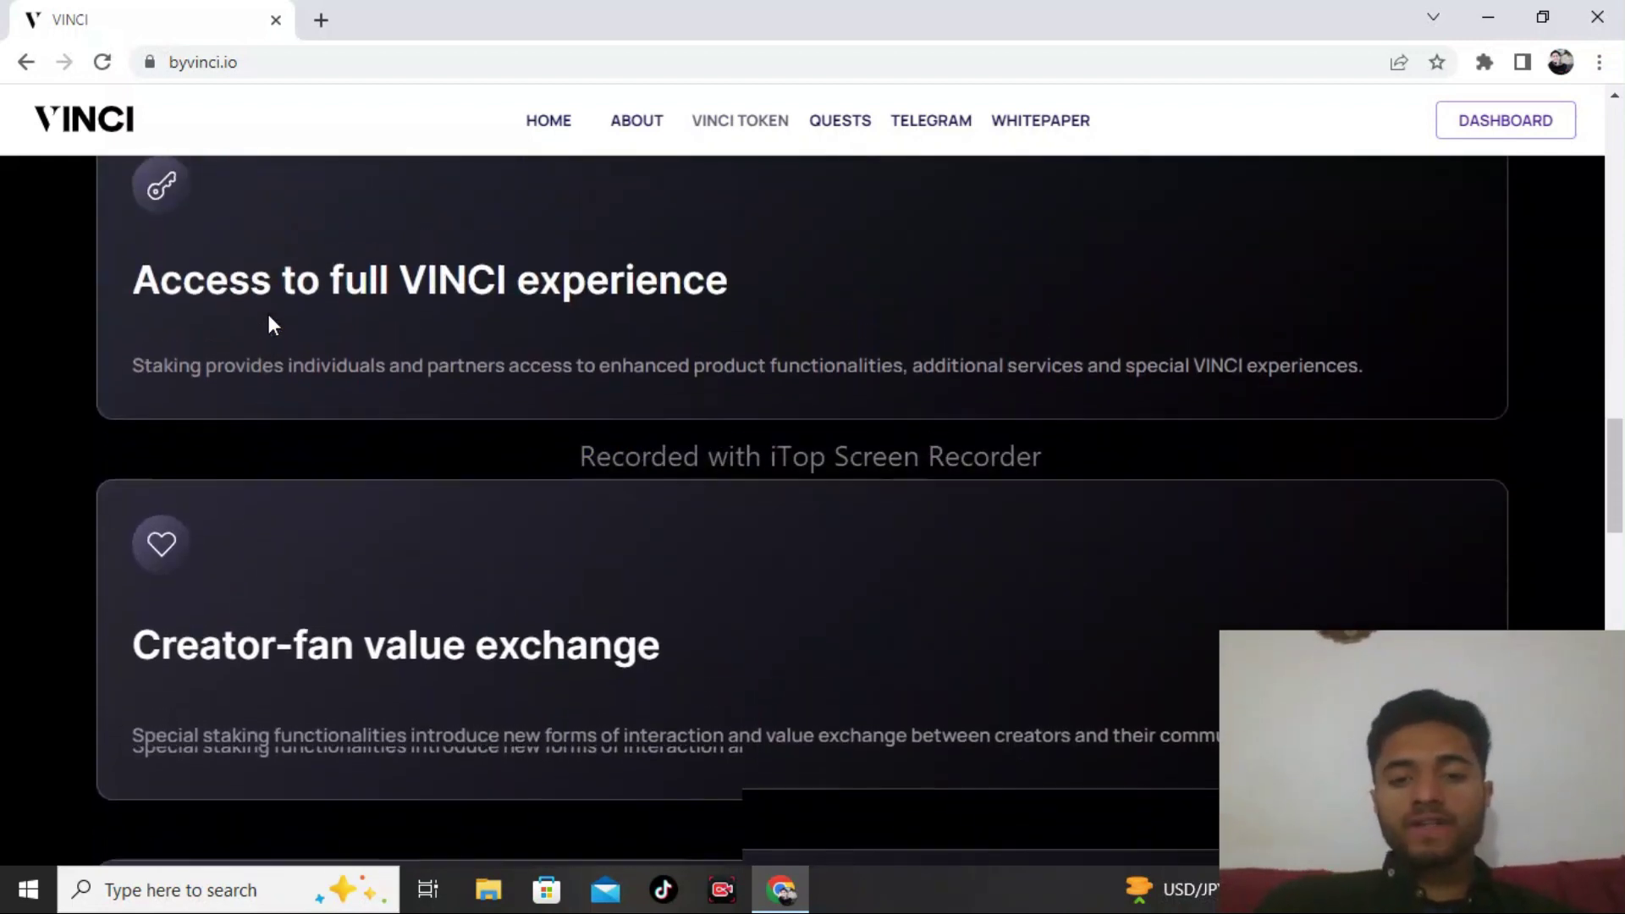
scroll(267, 326, "up", 1)
scroll(268, 326, "up", 1)
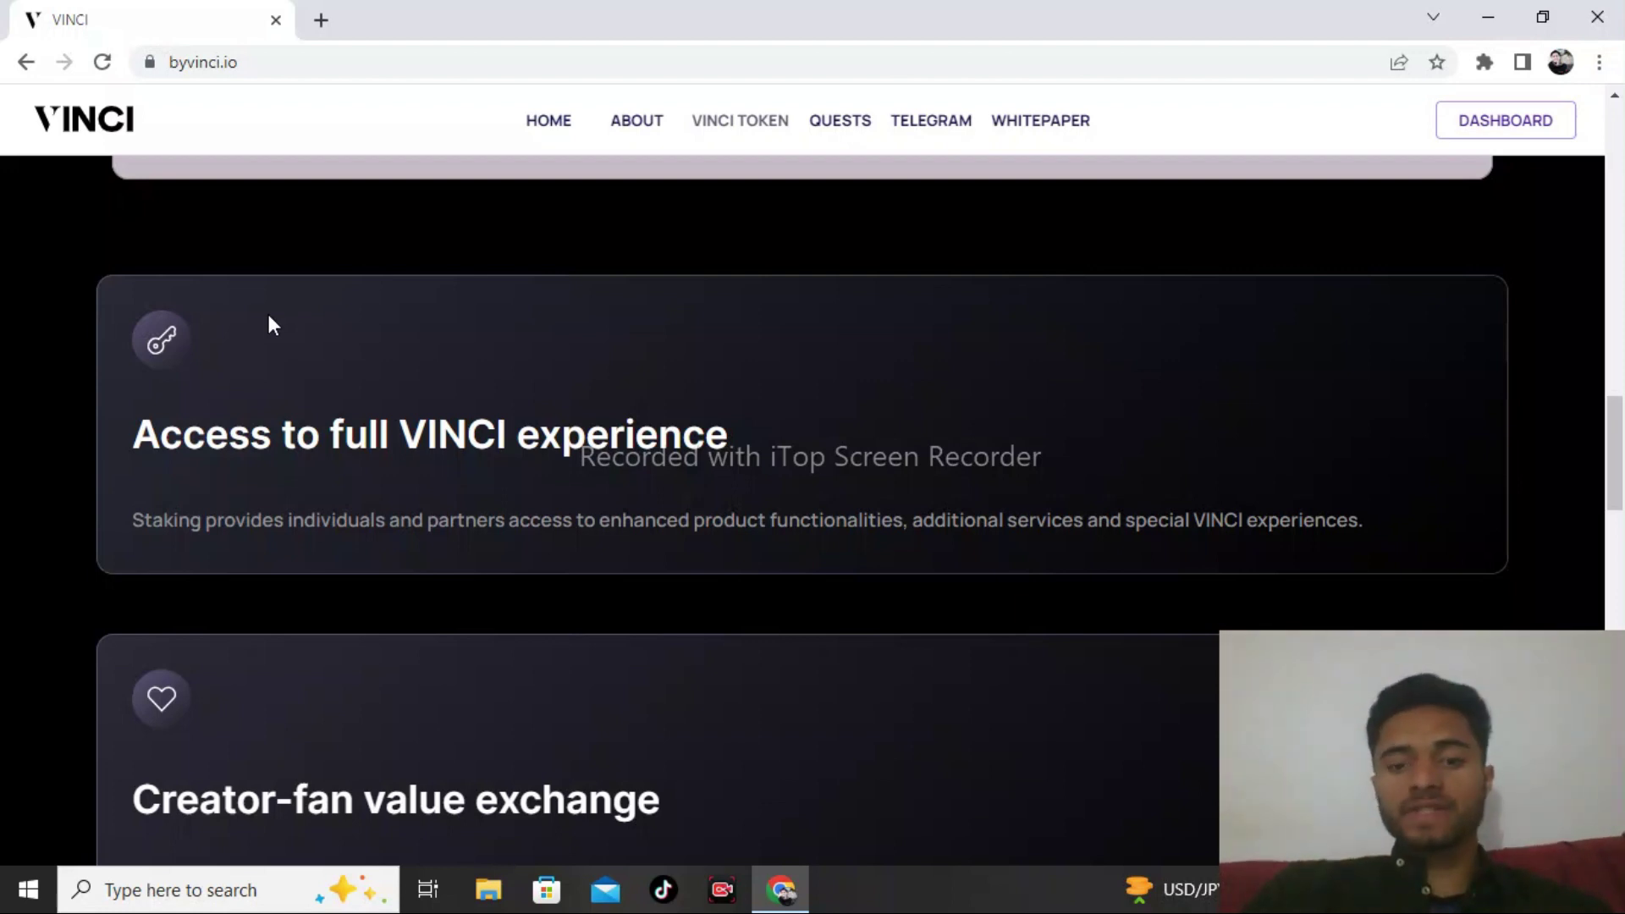
scroll(267, 326, "up", 1)
scroll(269, 325, "down", 1)
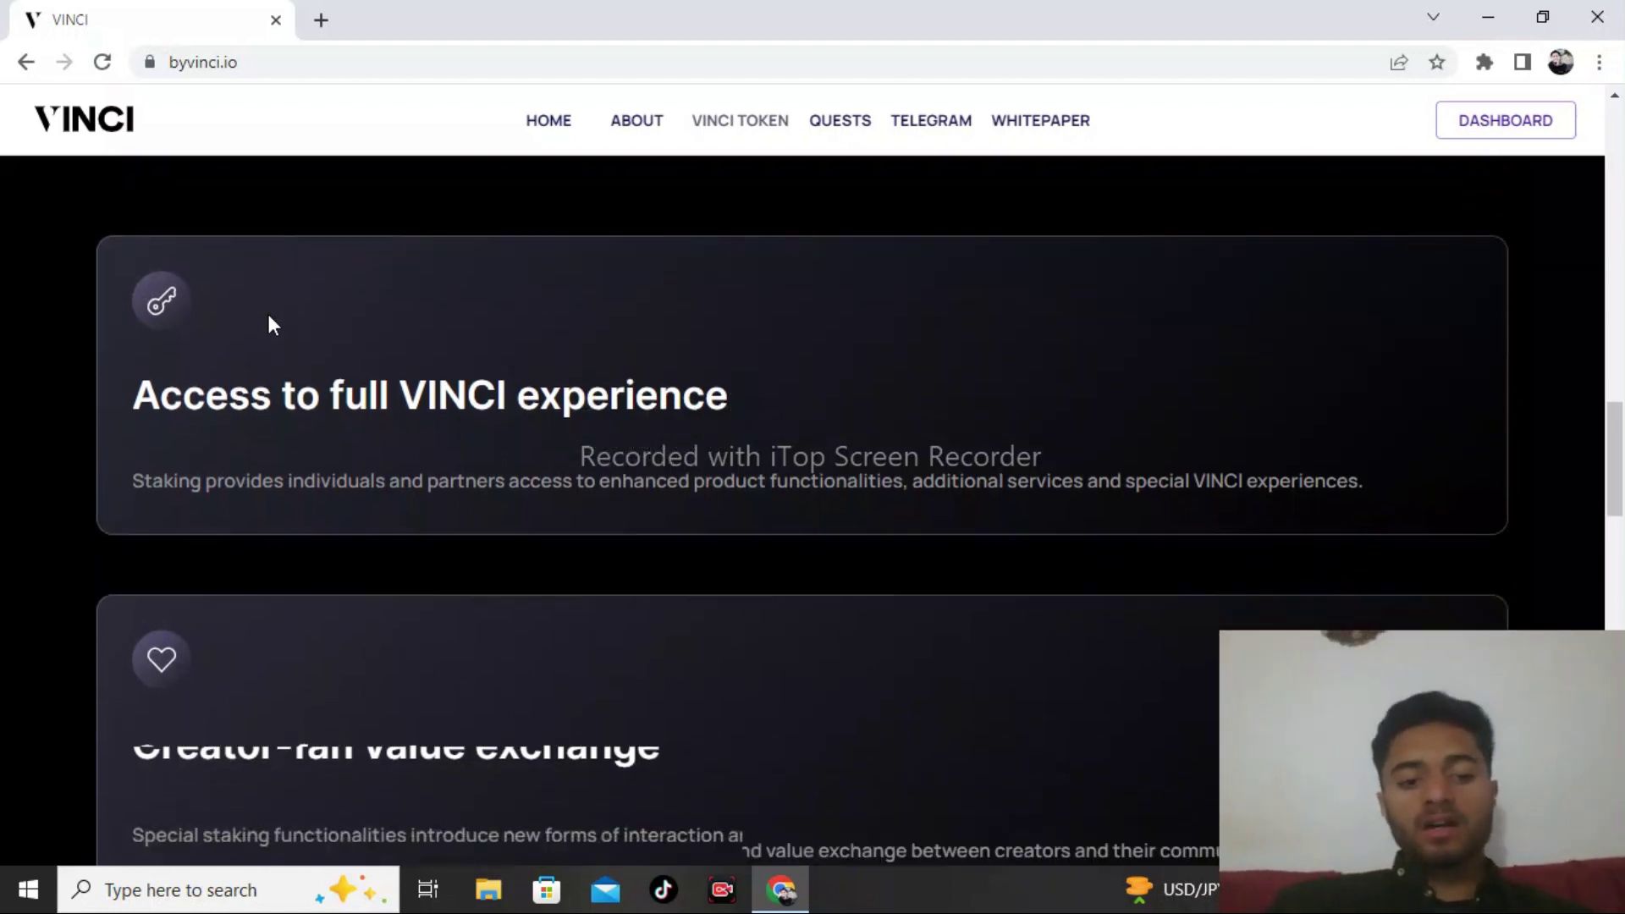
scroll(268, 325, "down", 2)
scroll(267, 326, "down", 1)
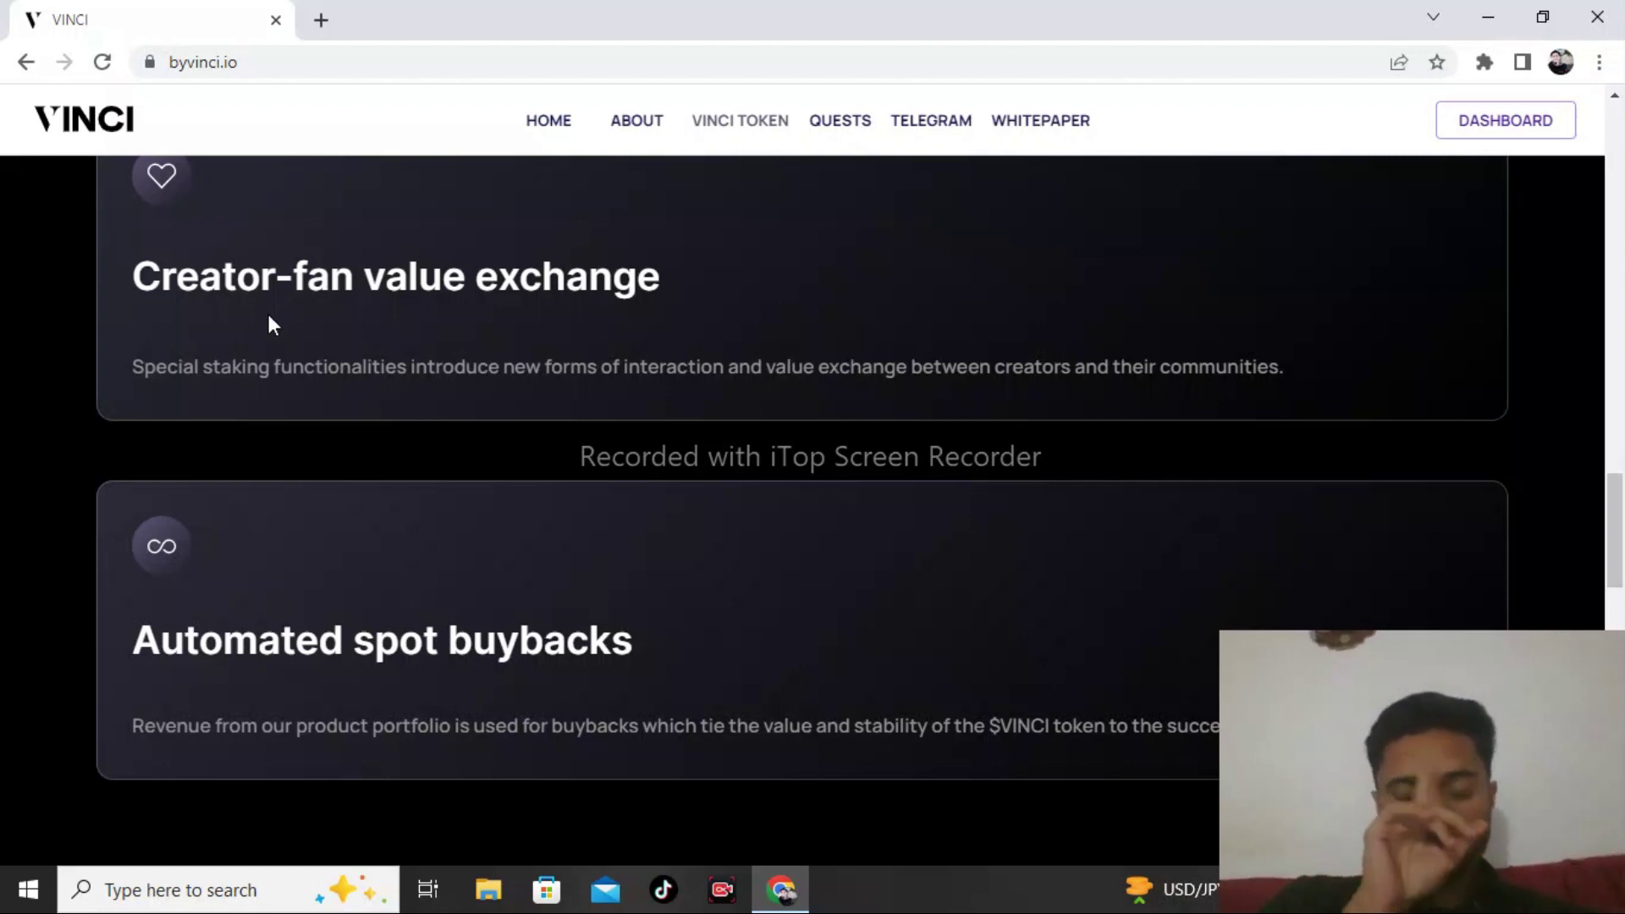
scroll(267, 316, "down", 2)
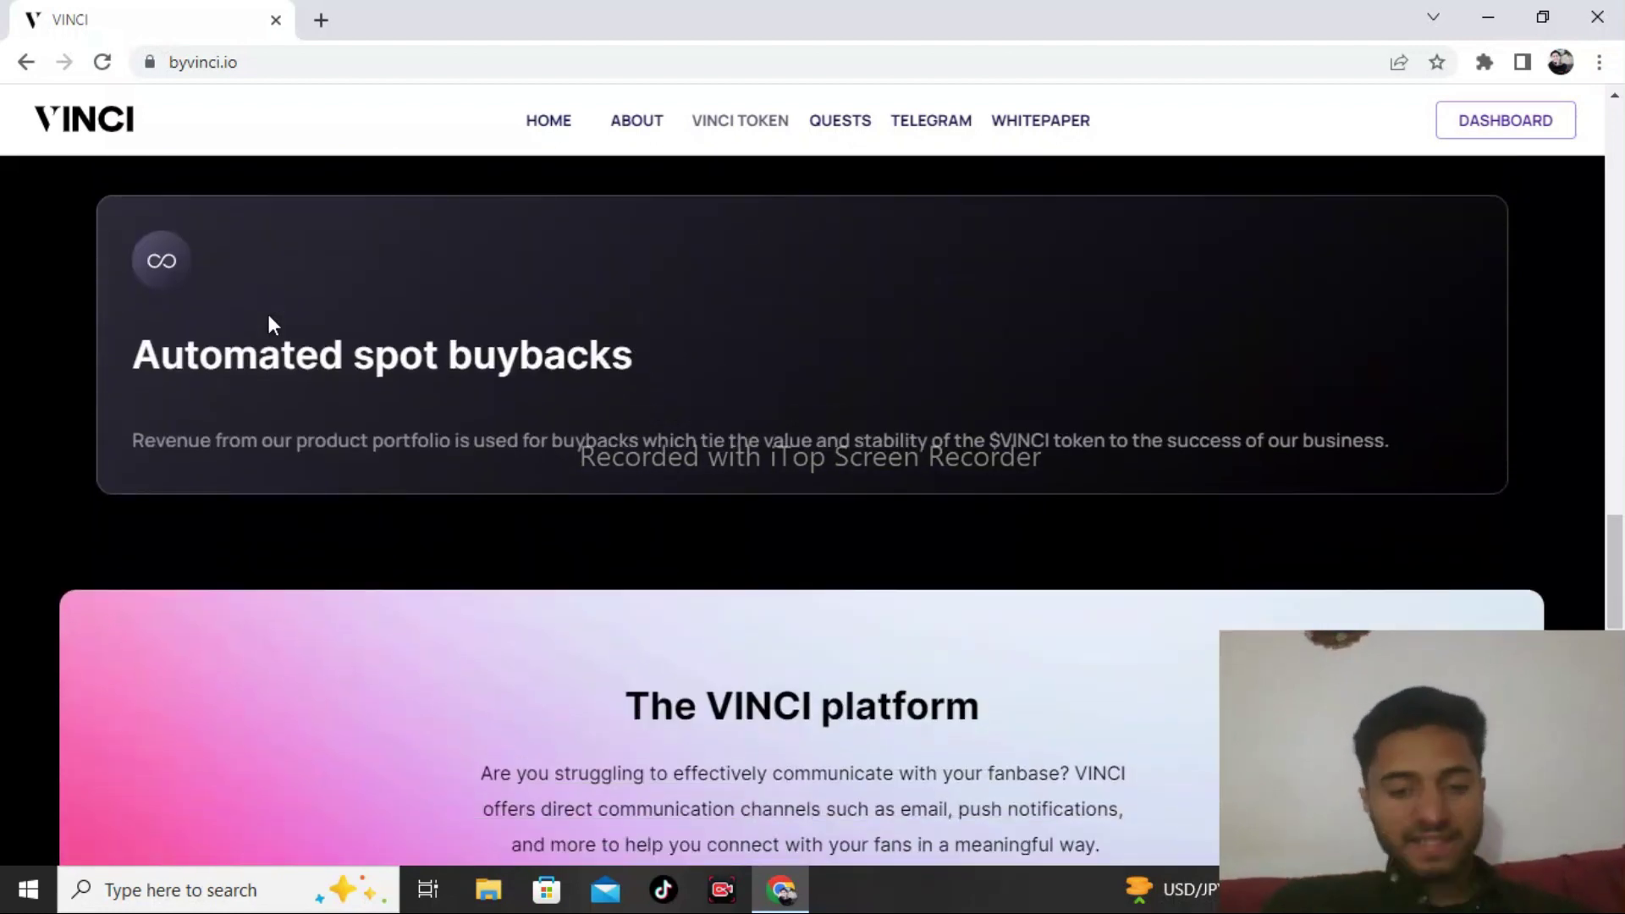
scroll(267, 324, "down", 1)
scroll(268, 325, "down", 1)
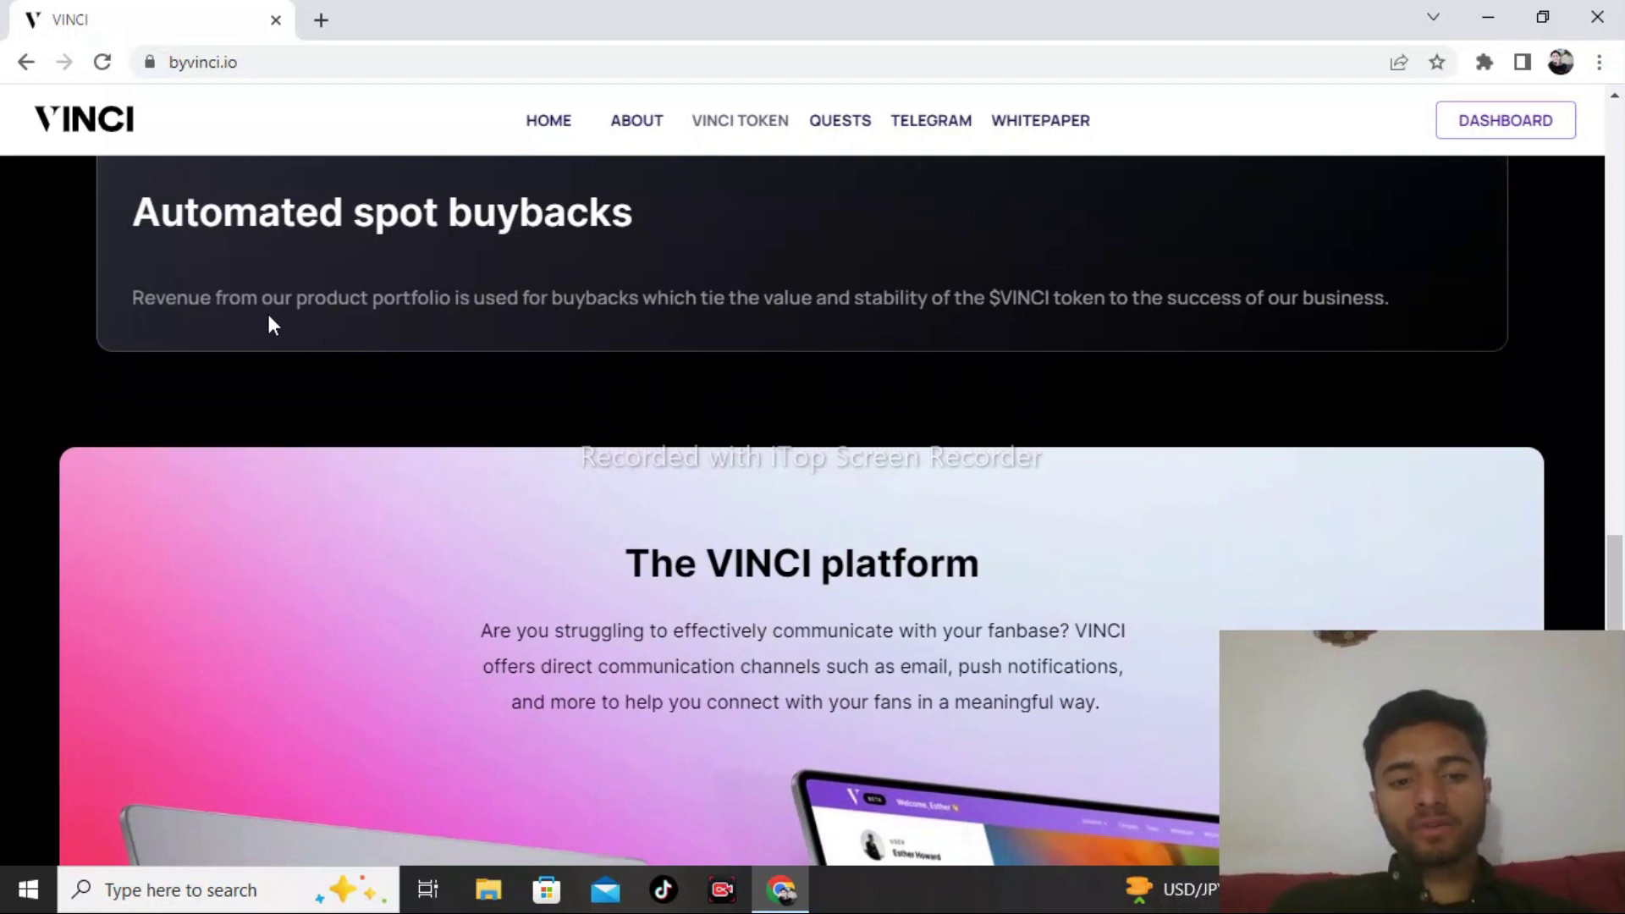
scroll(268, 325, "down", 1)
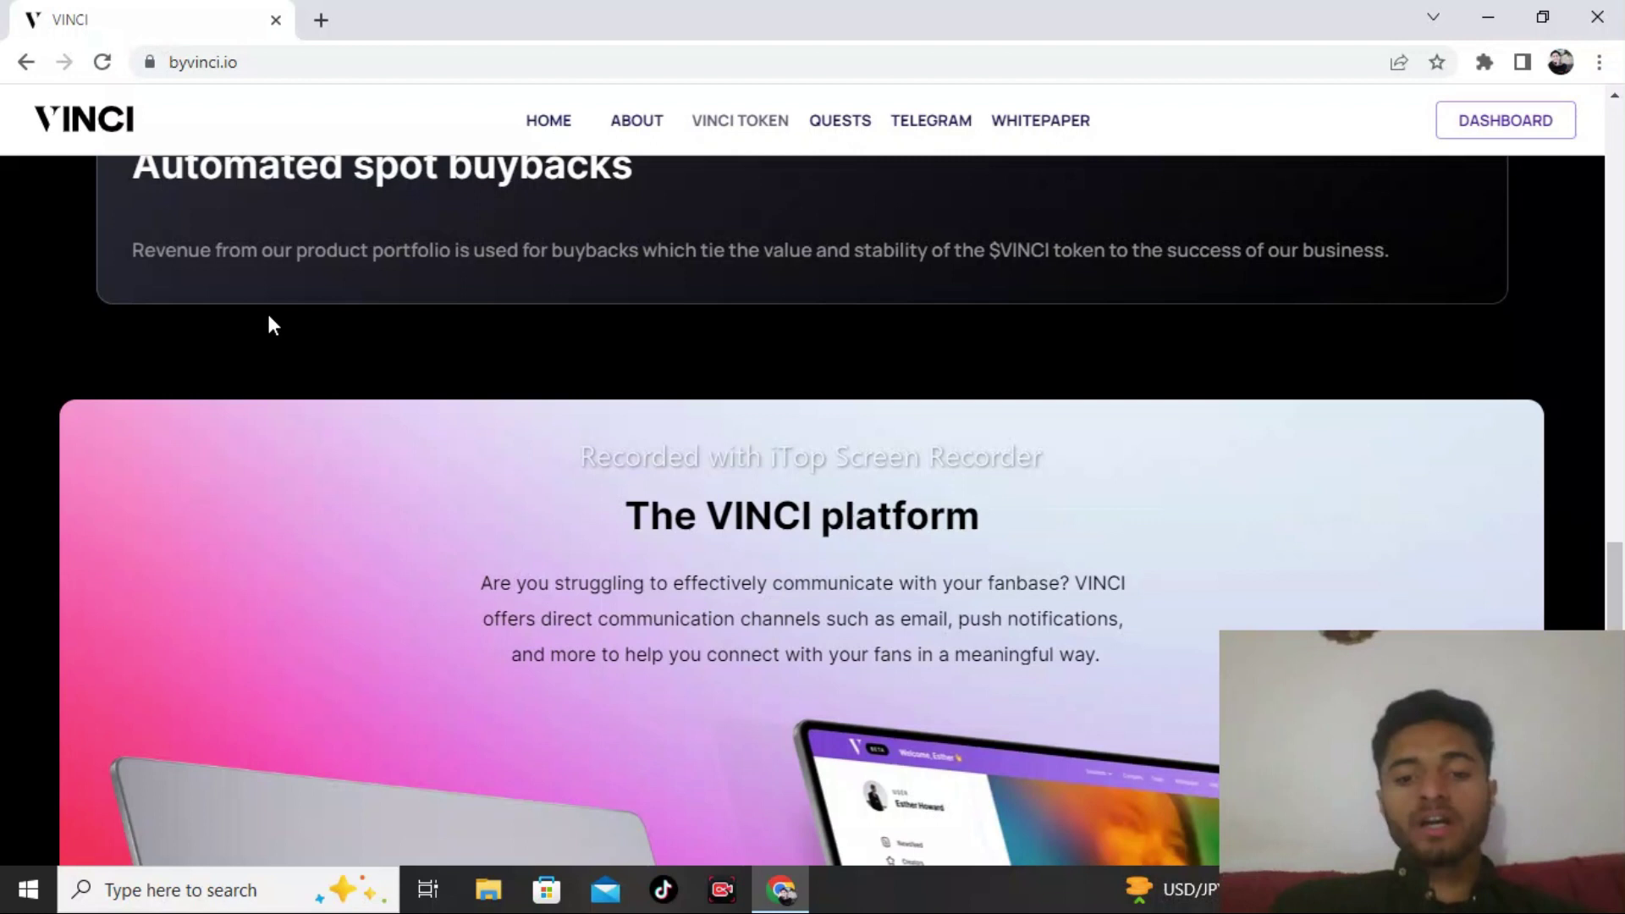
scroll(267, 324, "down", 1)
scroll(267, 325, "down", 2)
scroll(268, 325, "down", 2)
scroll(268, 325, "down", 1)
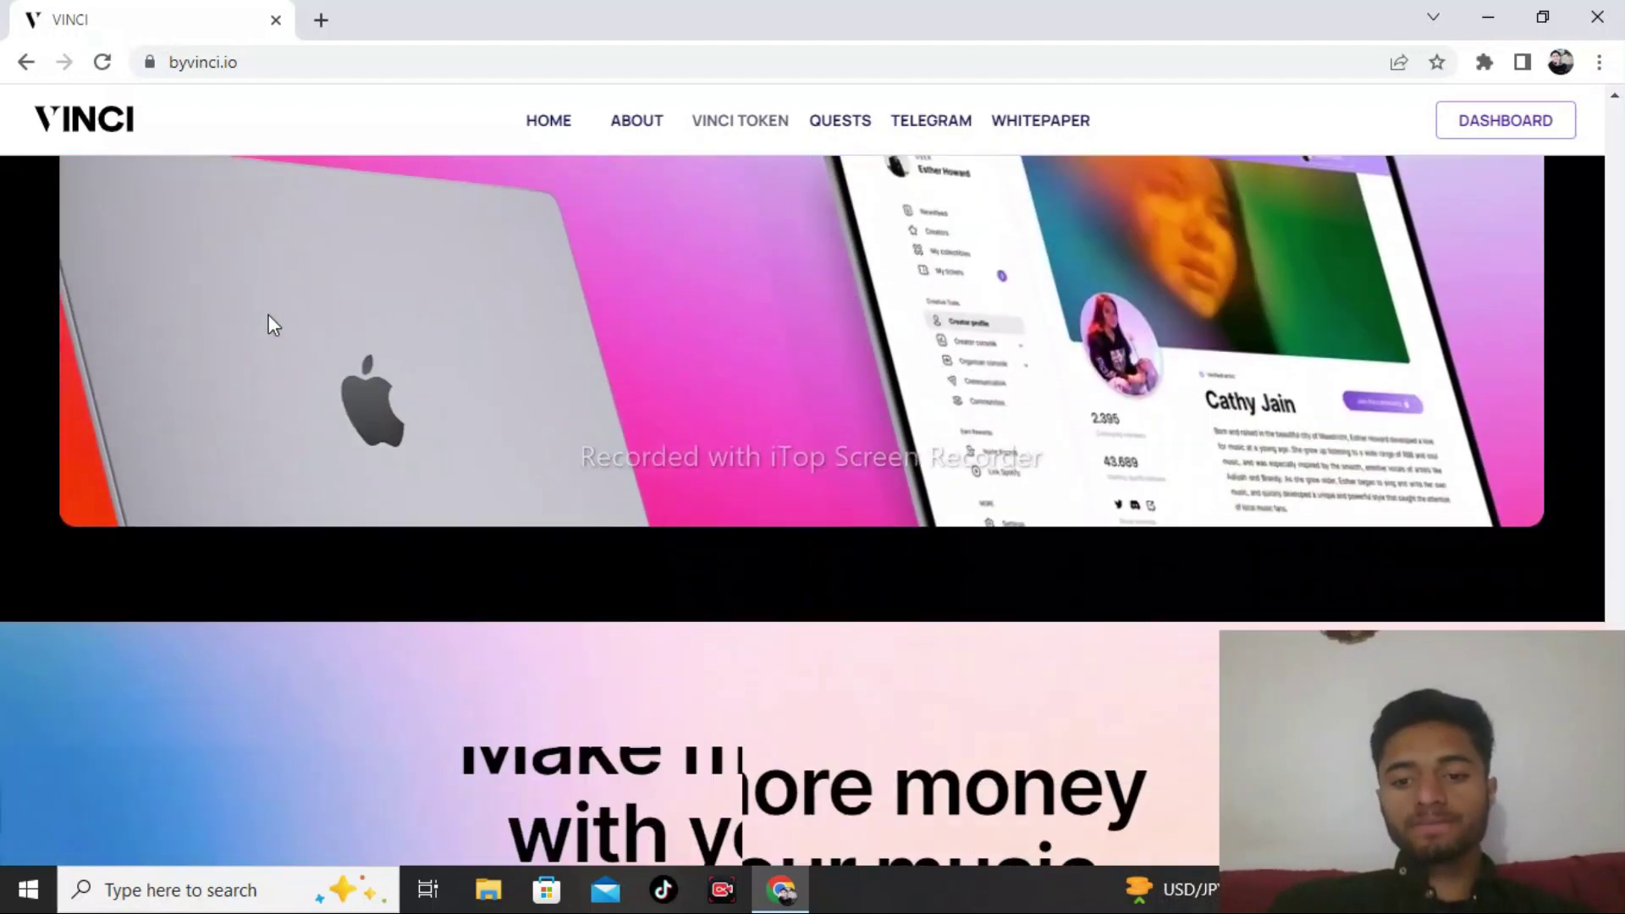
scroll(268, 326, "down", 1)
scroll(268, 325, "down", 3)
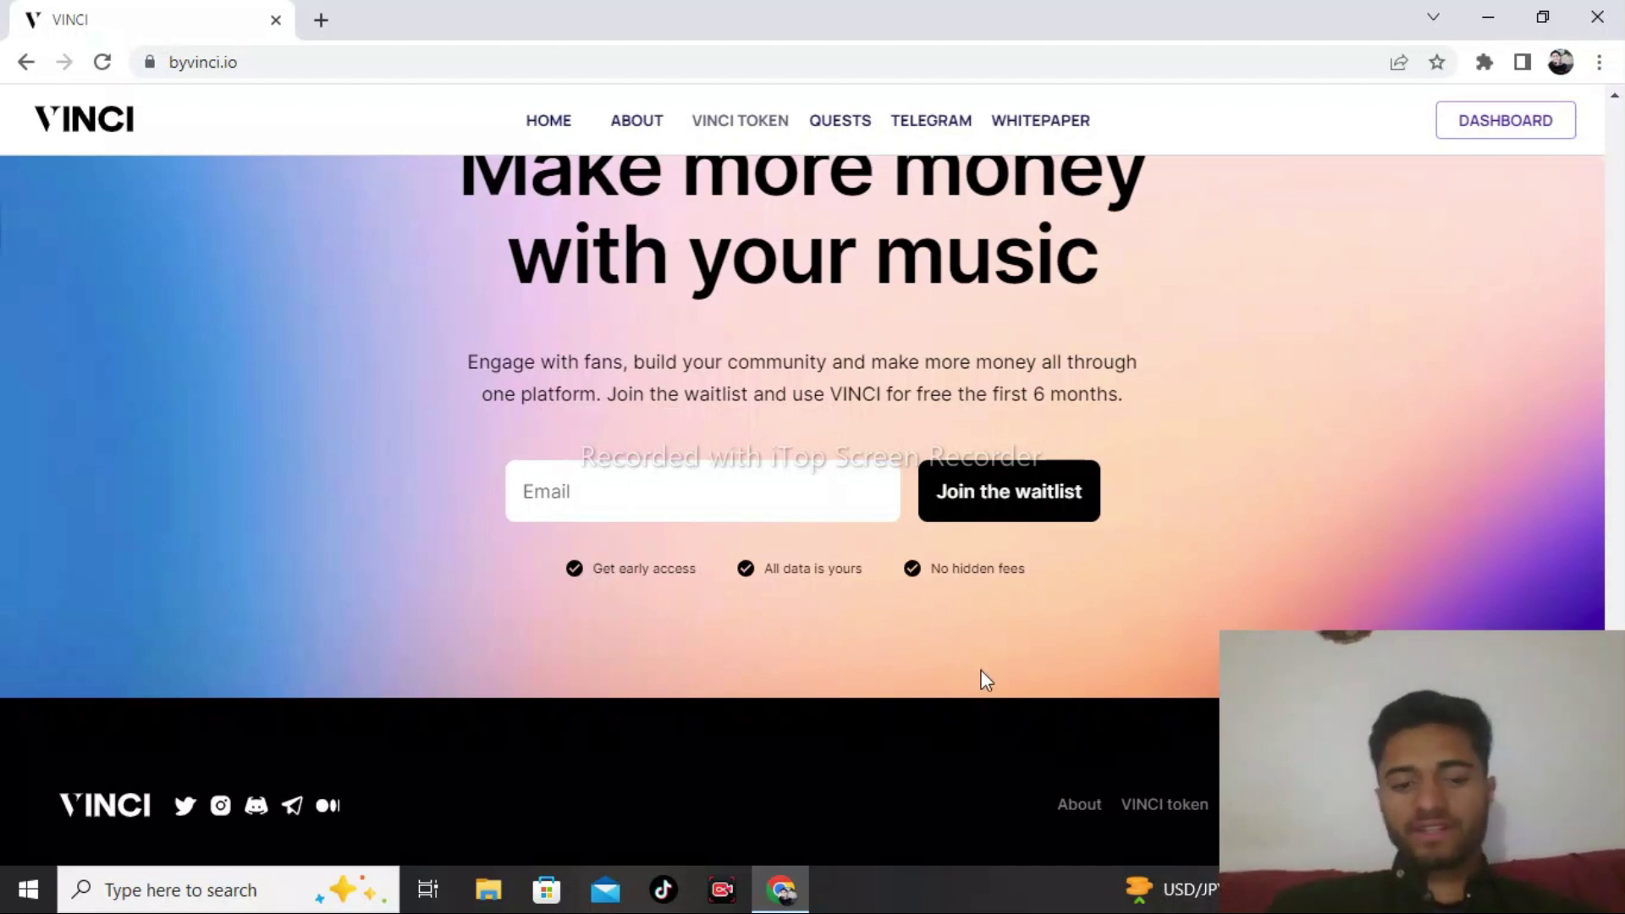
scroll(982, 681, "down", 1)
scroll(982, 681, "up", 1)
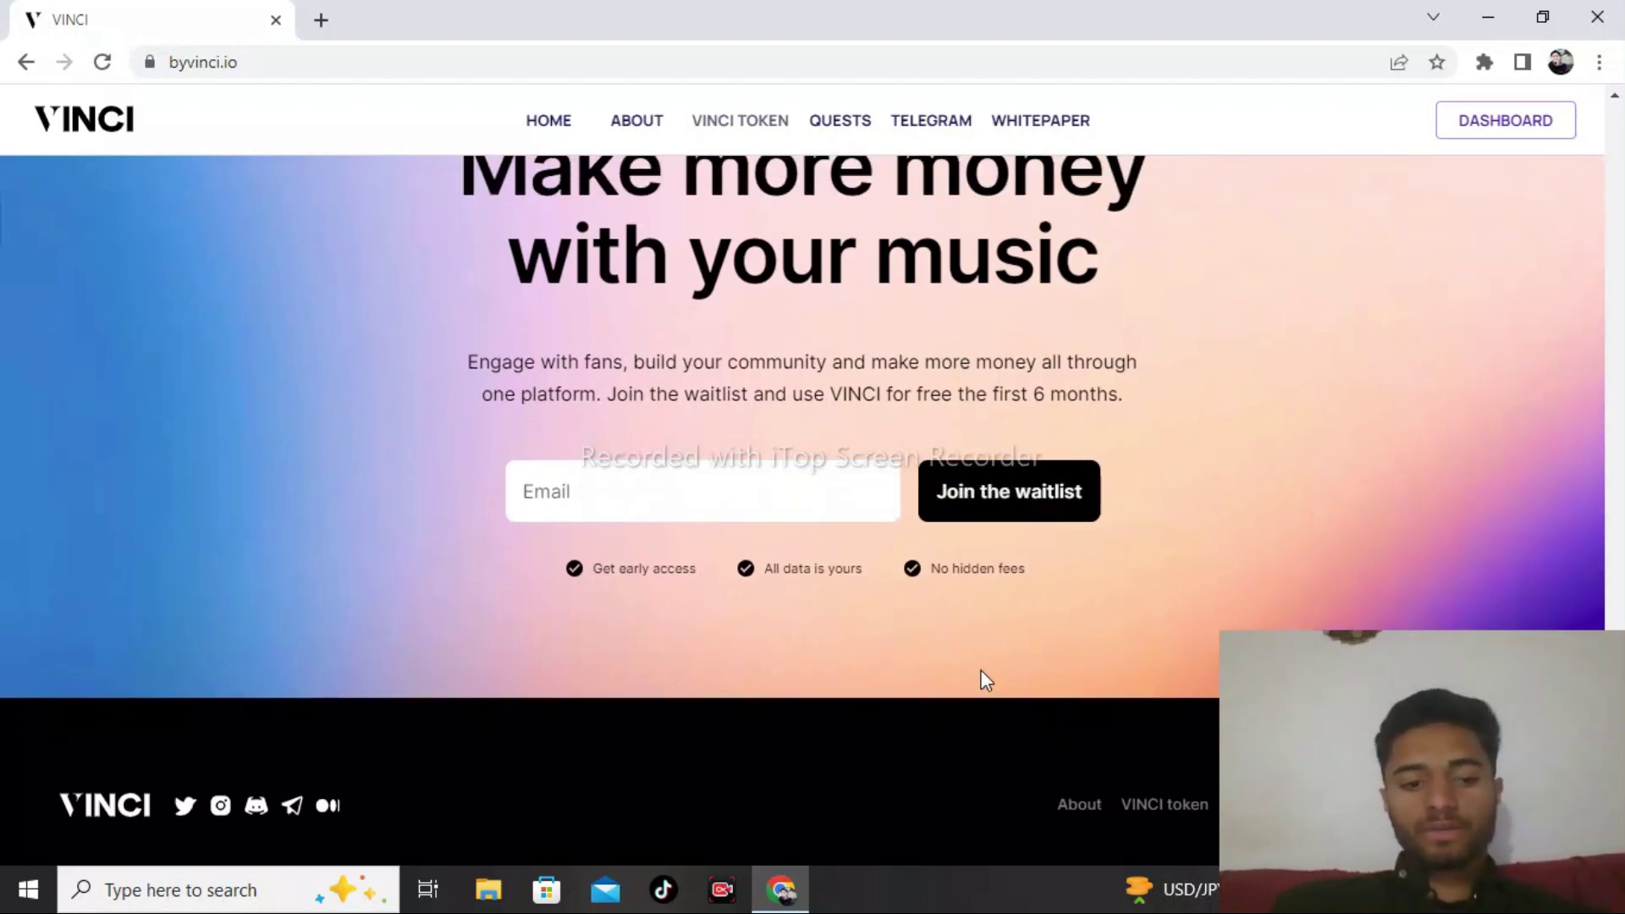
scroll(981, 680, "up", 1)
scroll(981, 681, "up", 4)
scroll(981, 681, "up", 2)
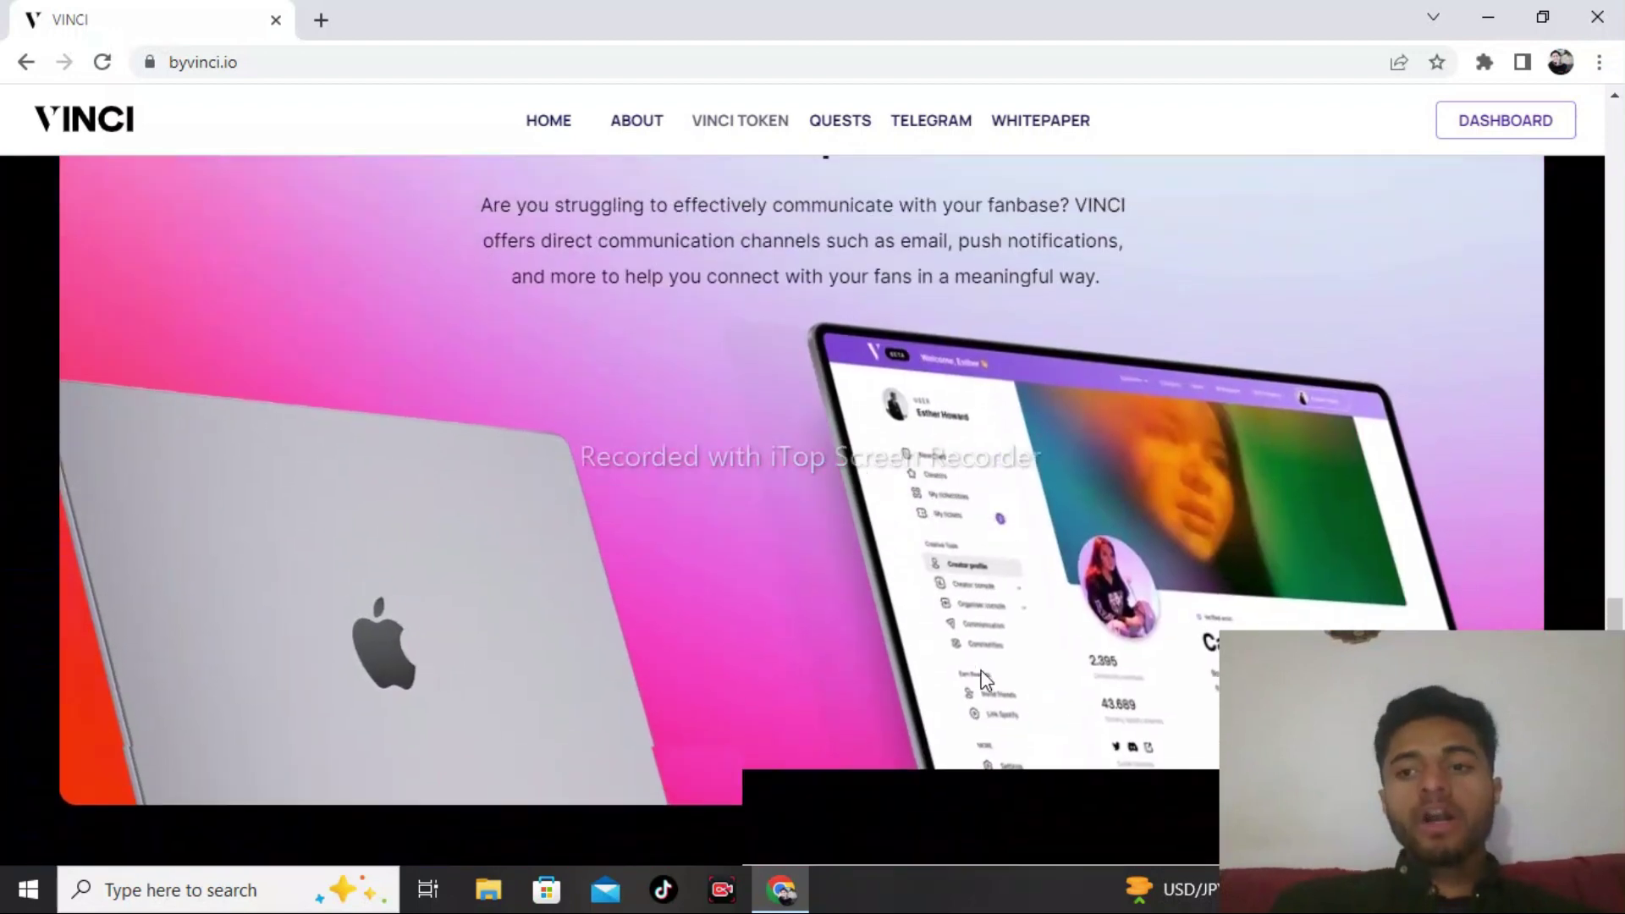
scroll(980, 681, "up", 4)
scroll(980, 681, "up", 3)
scroll(981, 681, "up", 4)
scroll(982, 681, "up", 5)
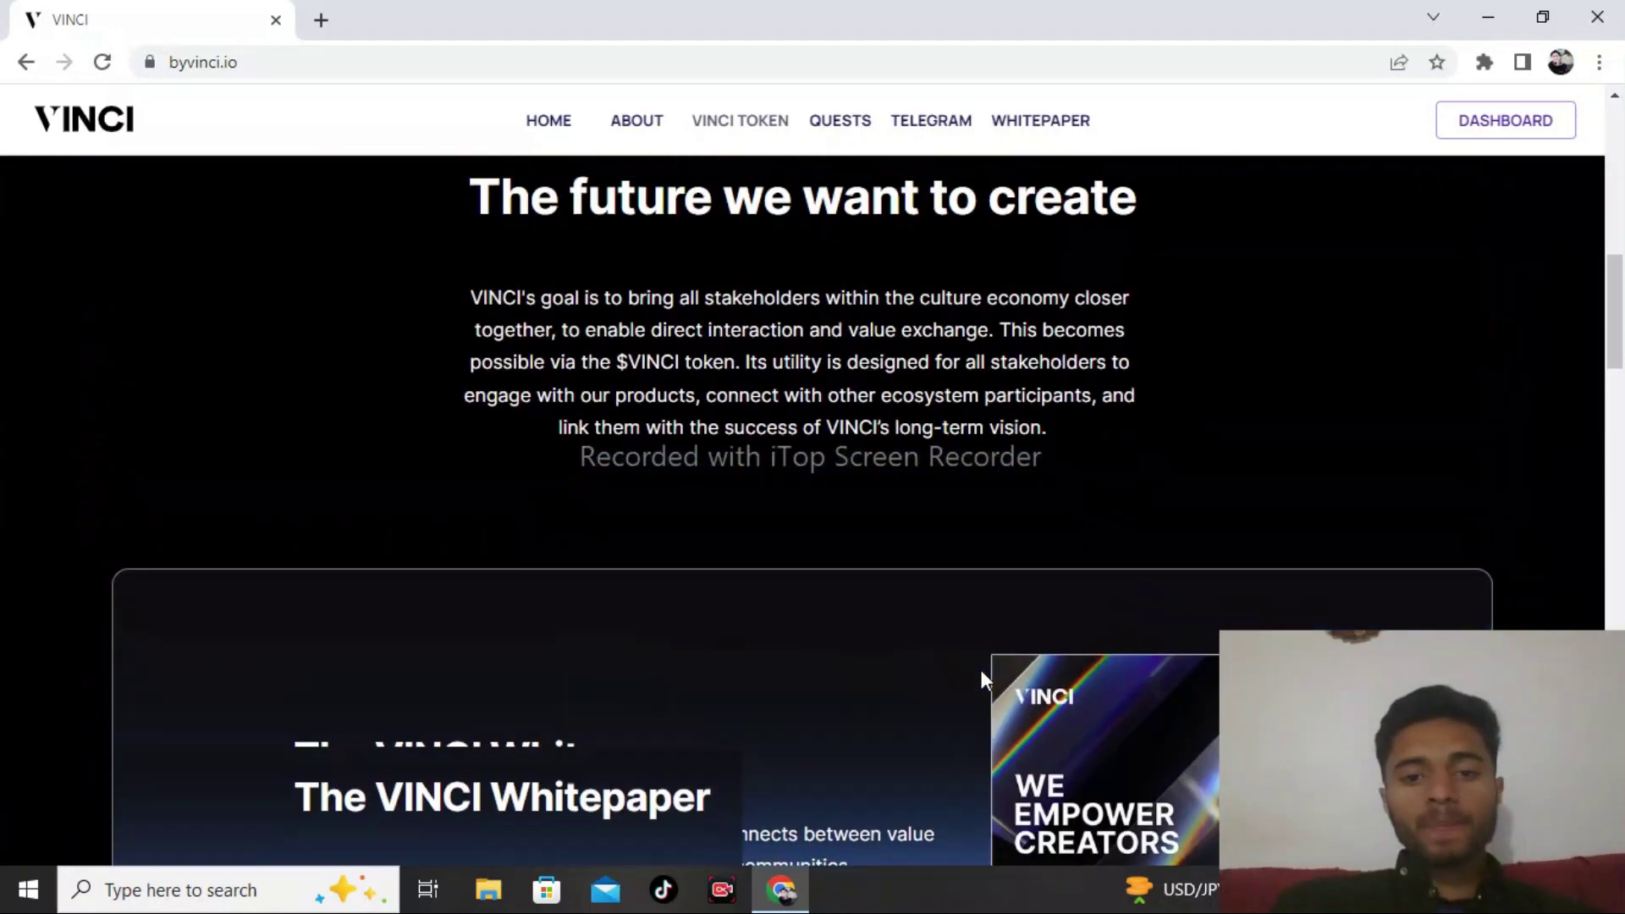
scroll(980, 680, "up", 2)
scroll(981, 680, "up", 1)
scroll(980, 681, "up", 3)
scroll(982, 680, "up", 2)
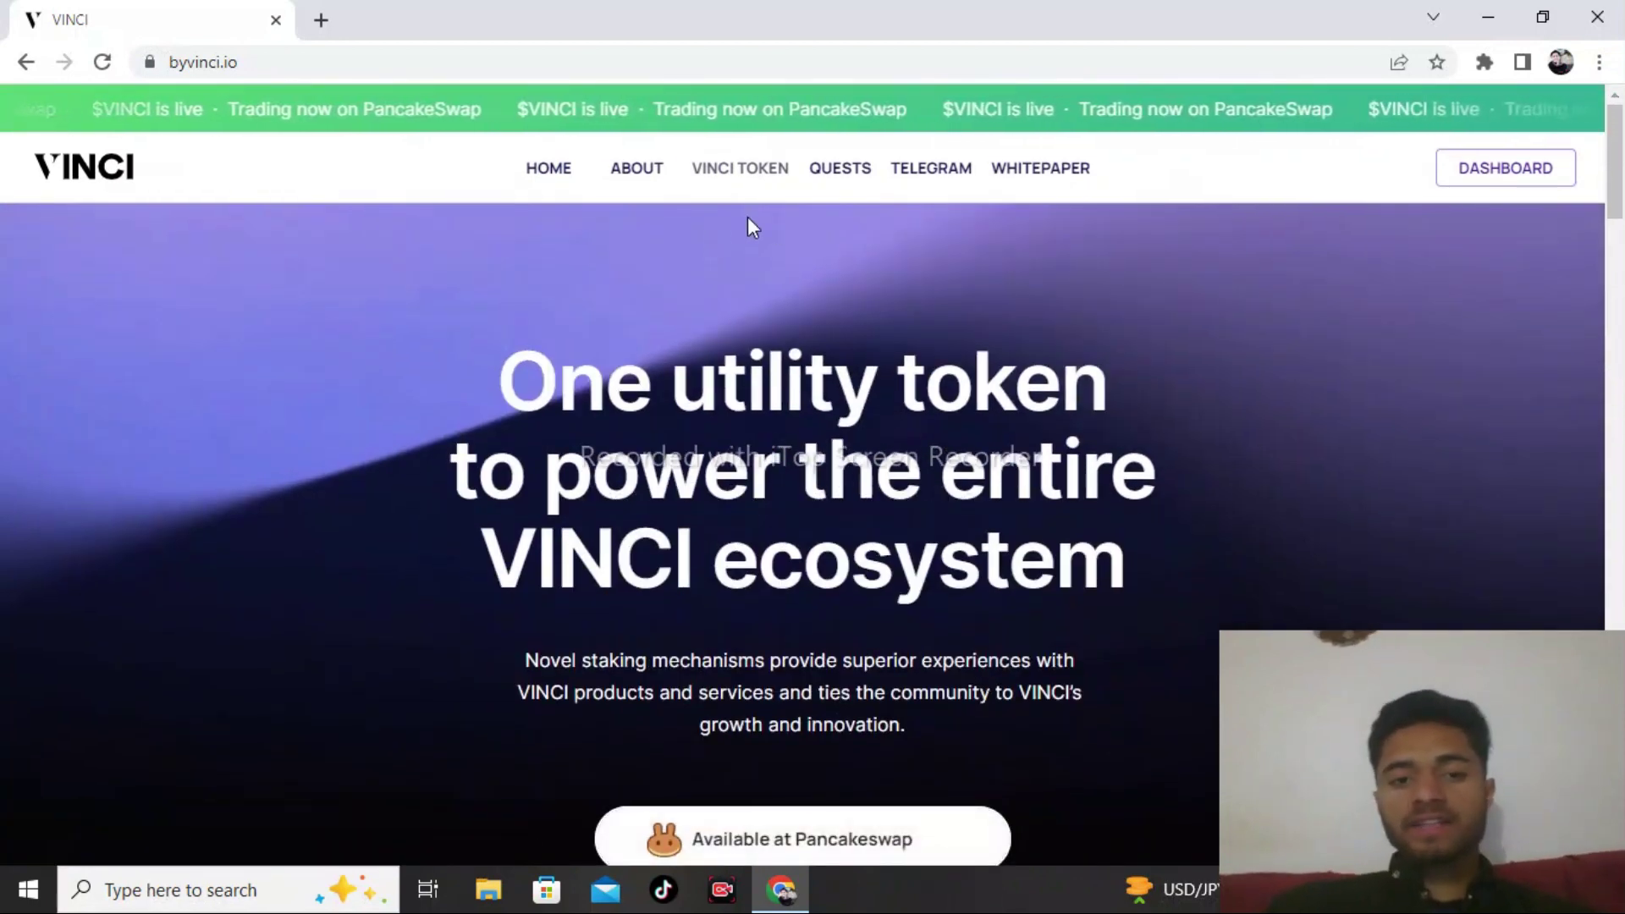
Open the About page and read its photo gallery, Community events and waitlist section
left_click(649, 184)
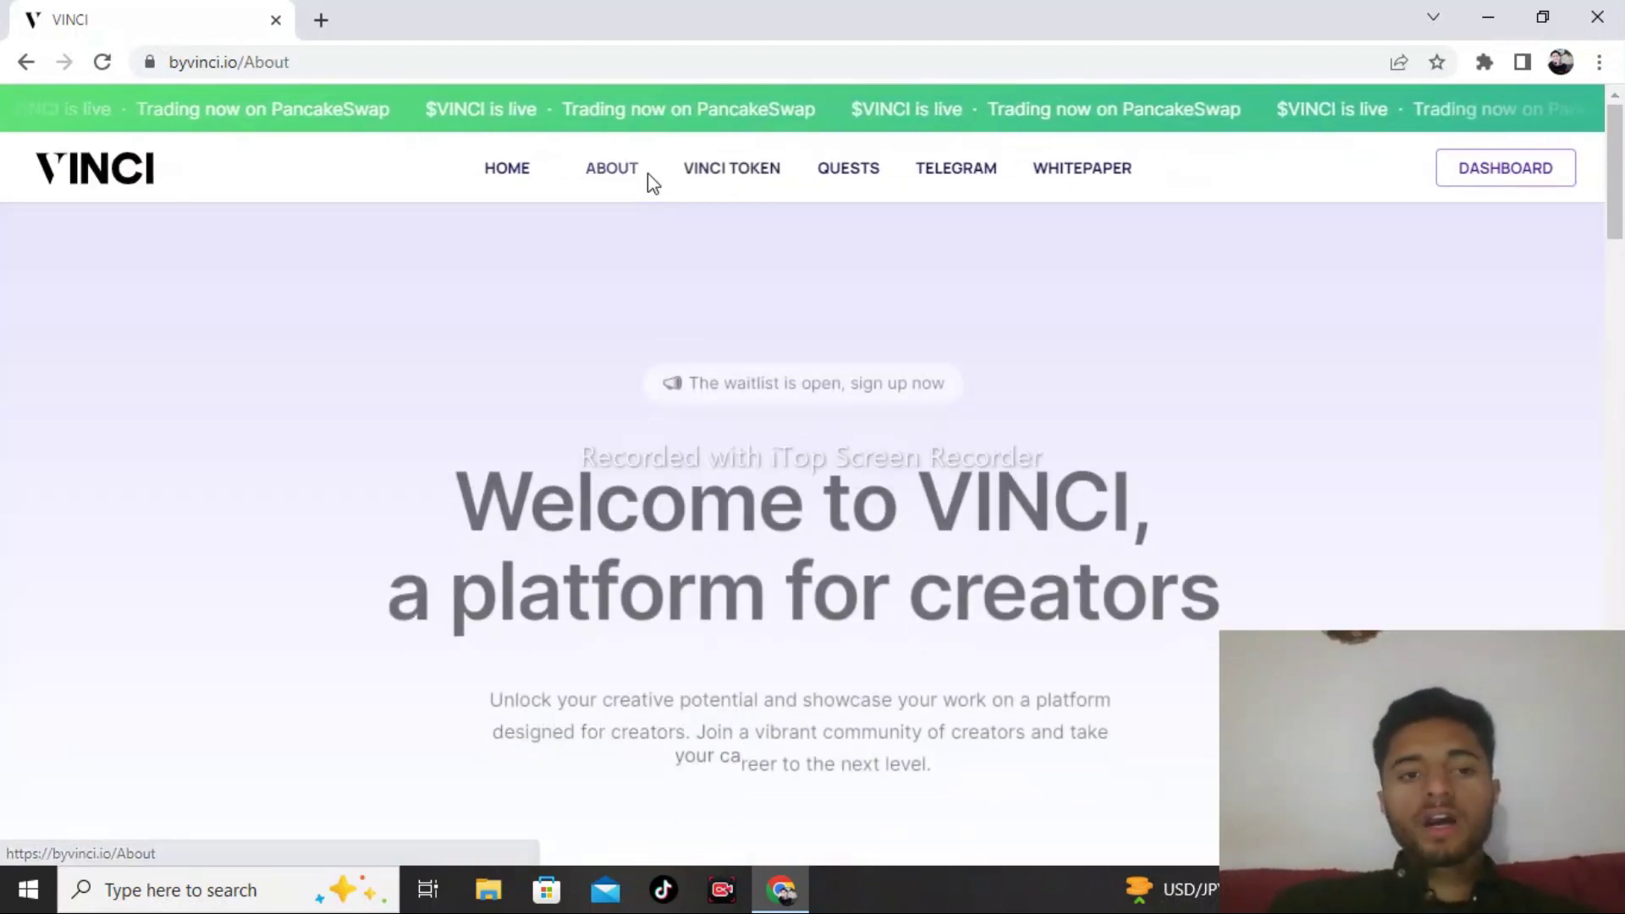
scroll(648, 175, "down", 2)
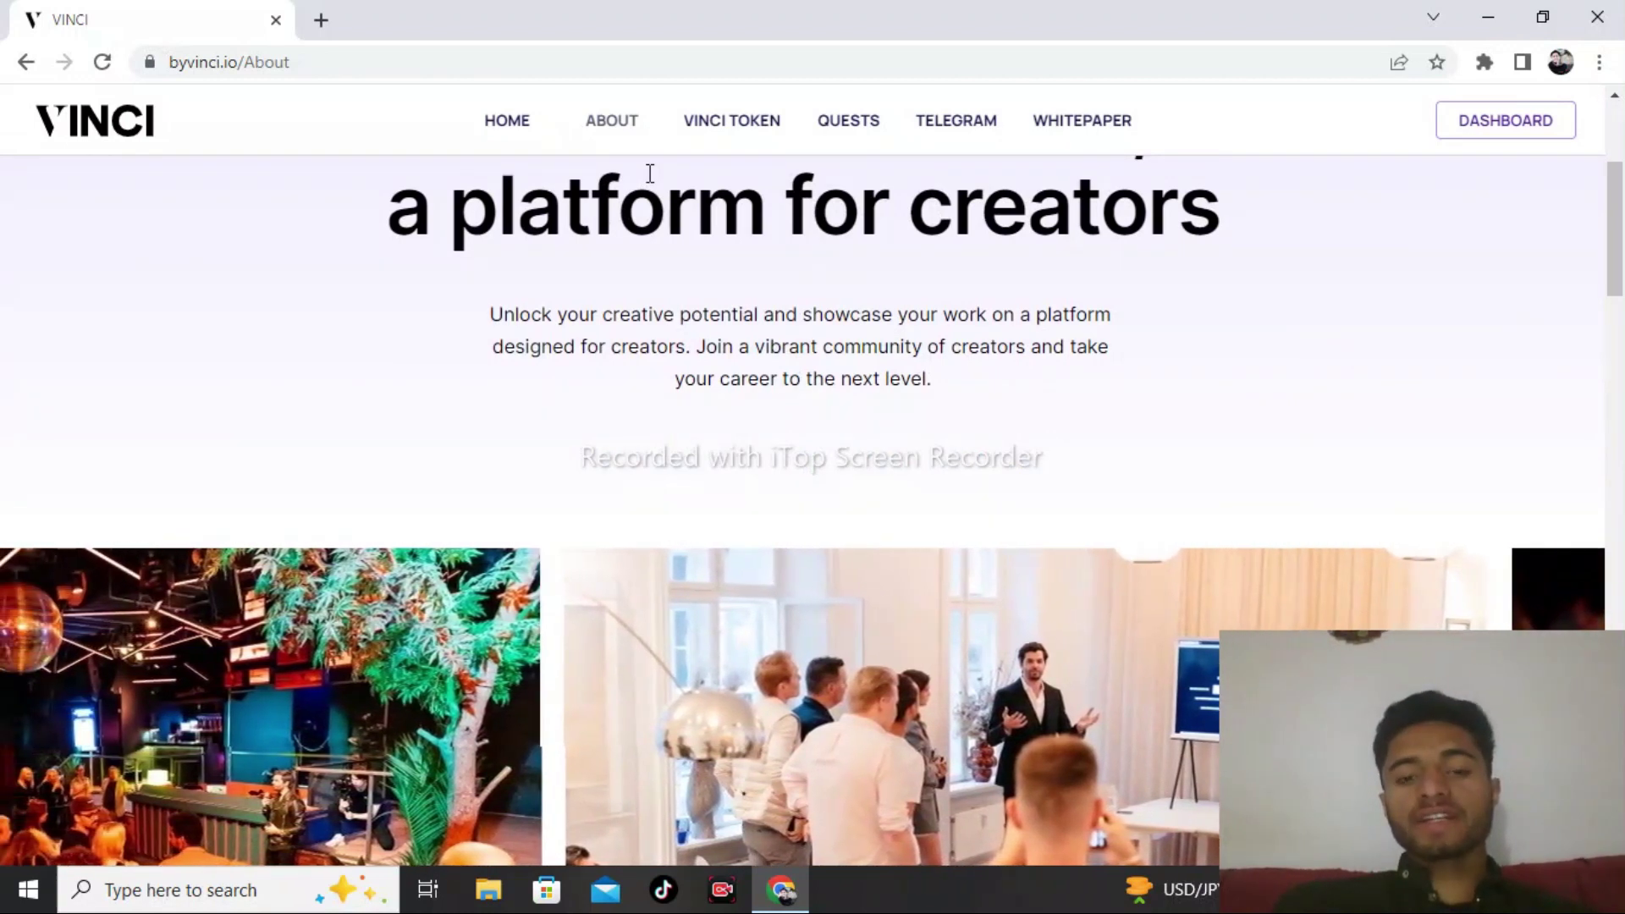
scroll(649, 173, "down", 1)
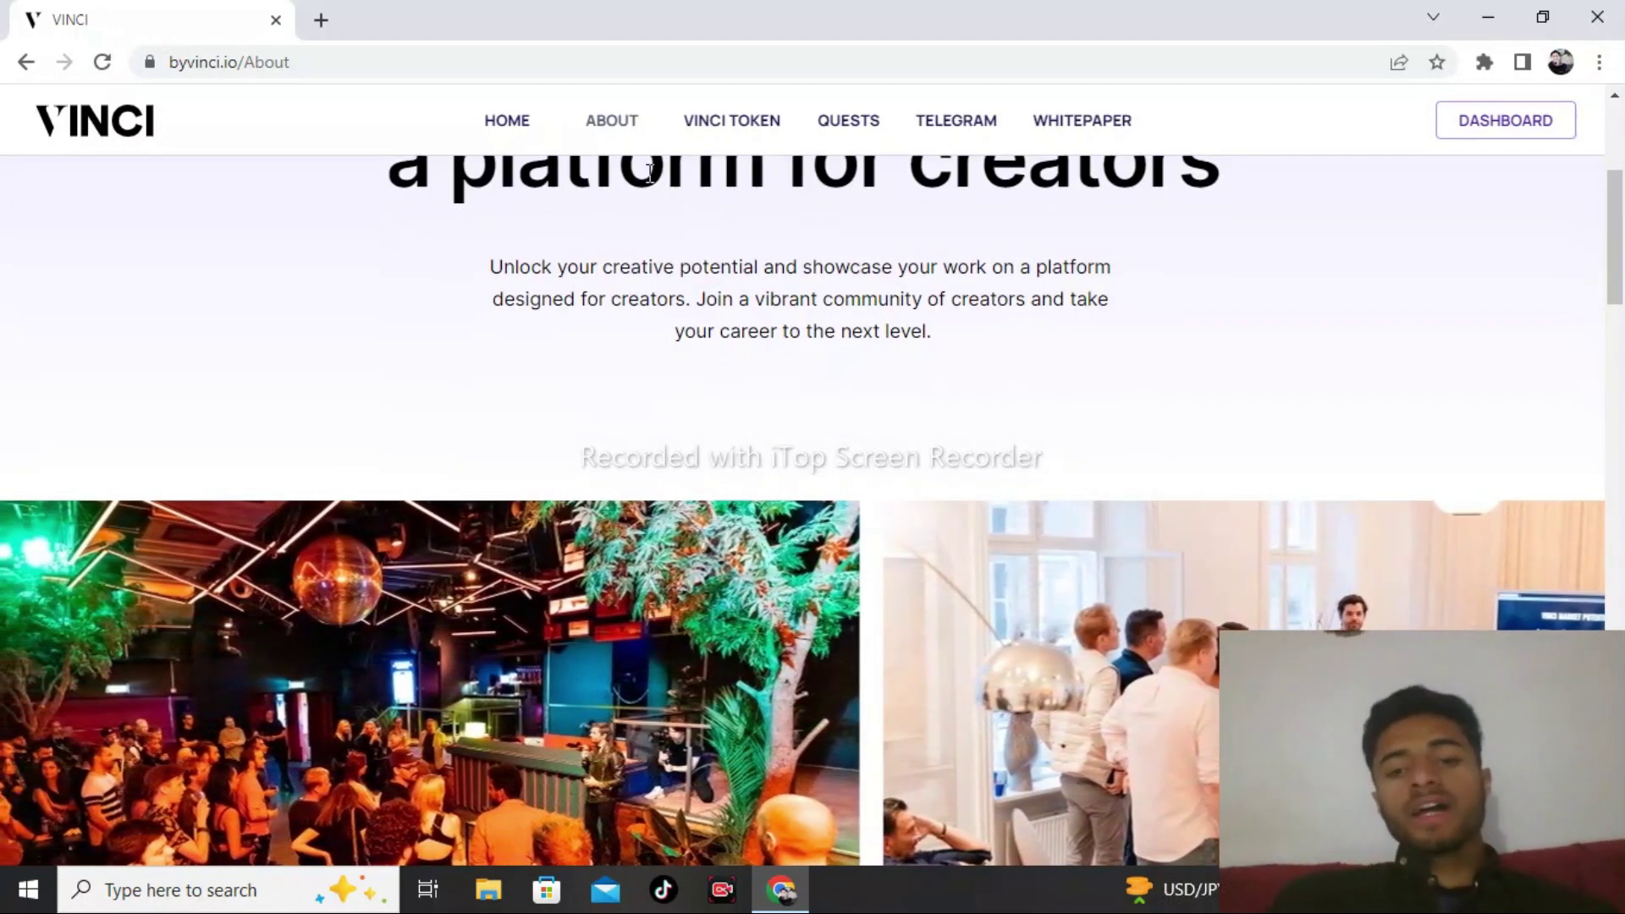
scroll(648, 174, "down", 1)
scroll(648, 174, "down", 1)
scroll(648, 173, "down", 5)
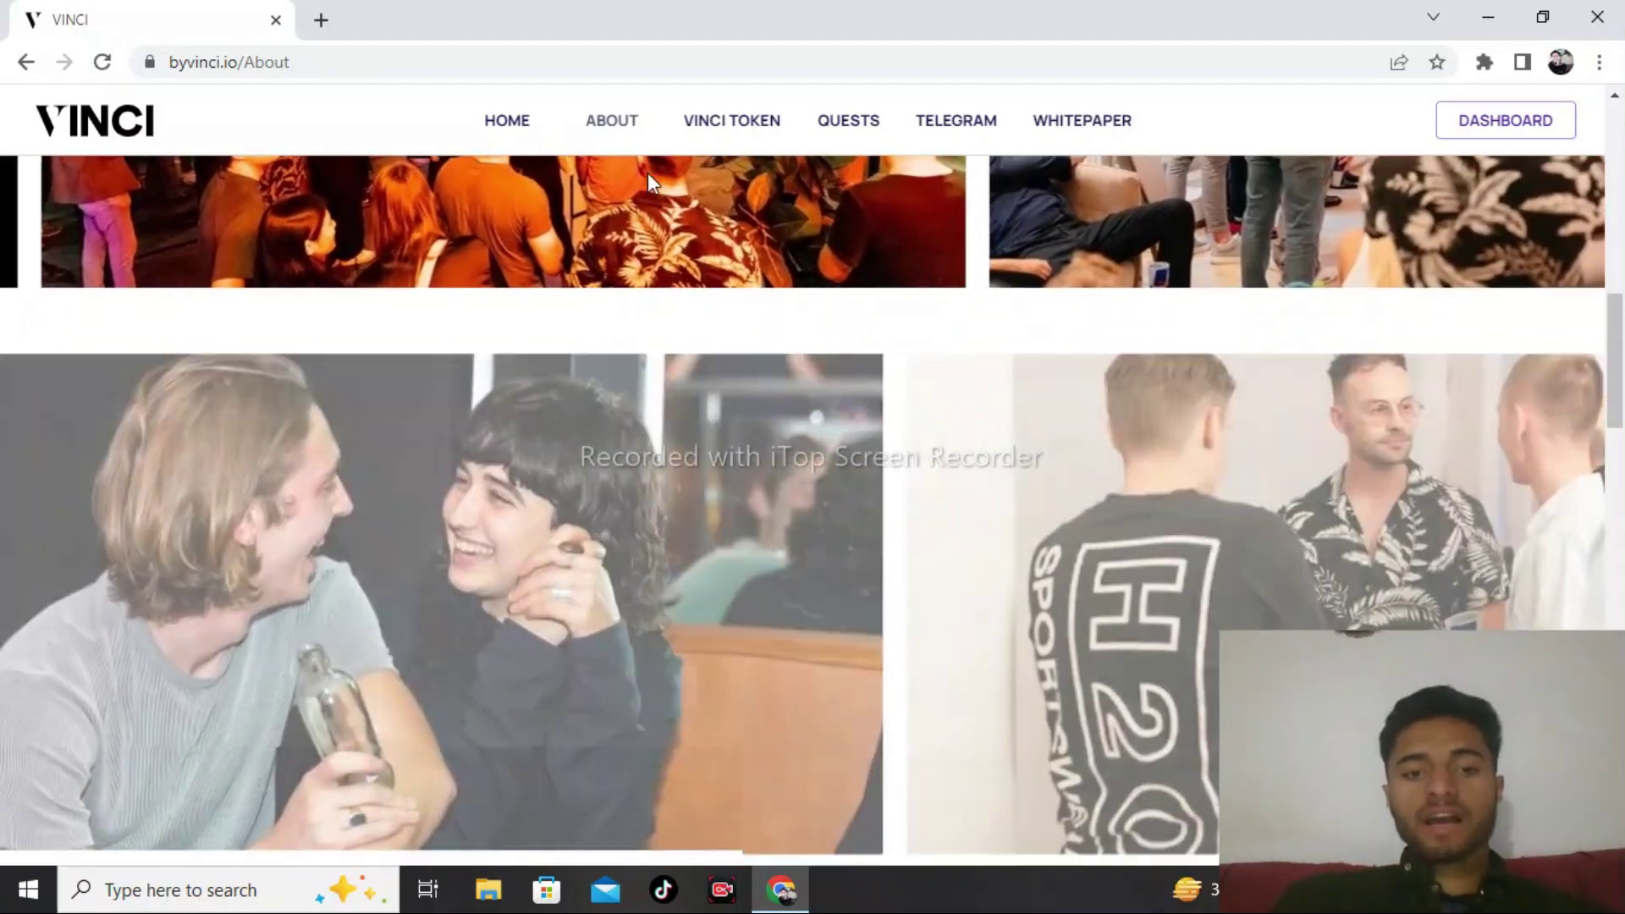
scroll(649, 173, "down", 1)
scroll(648, 173, "down", 4)
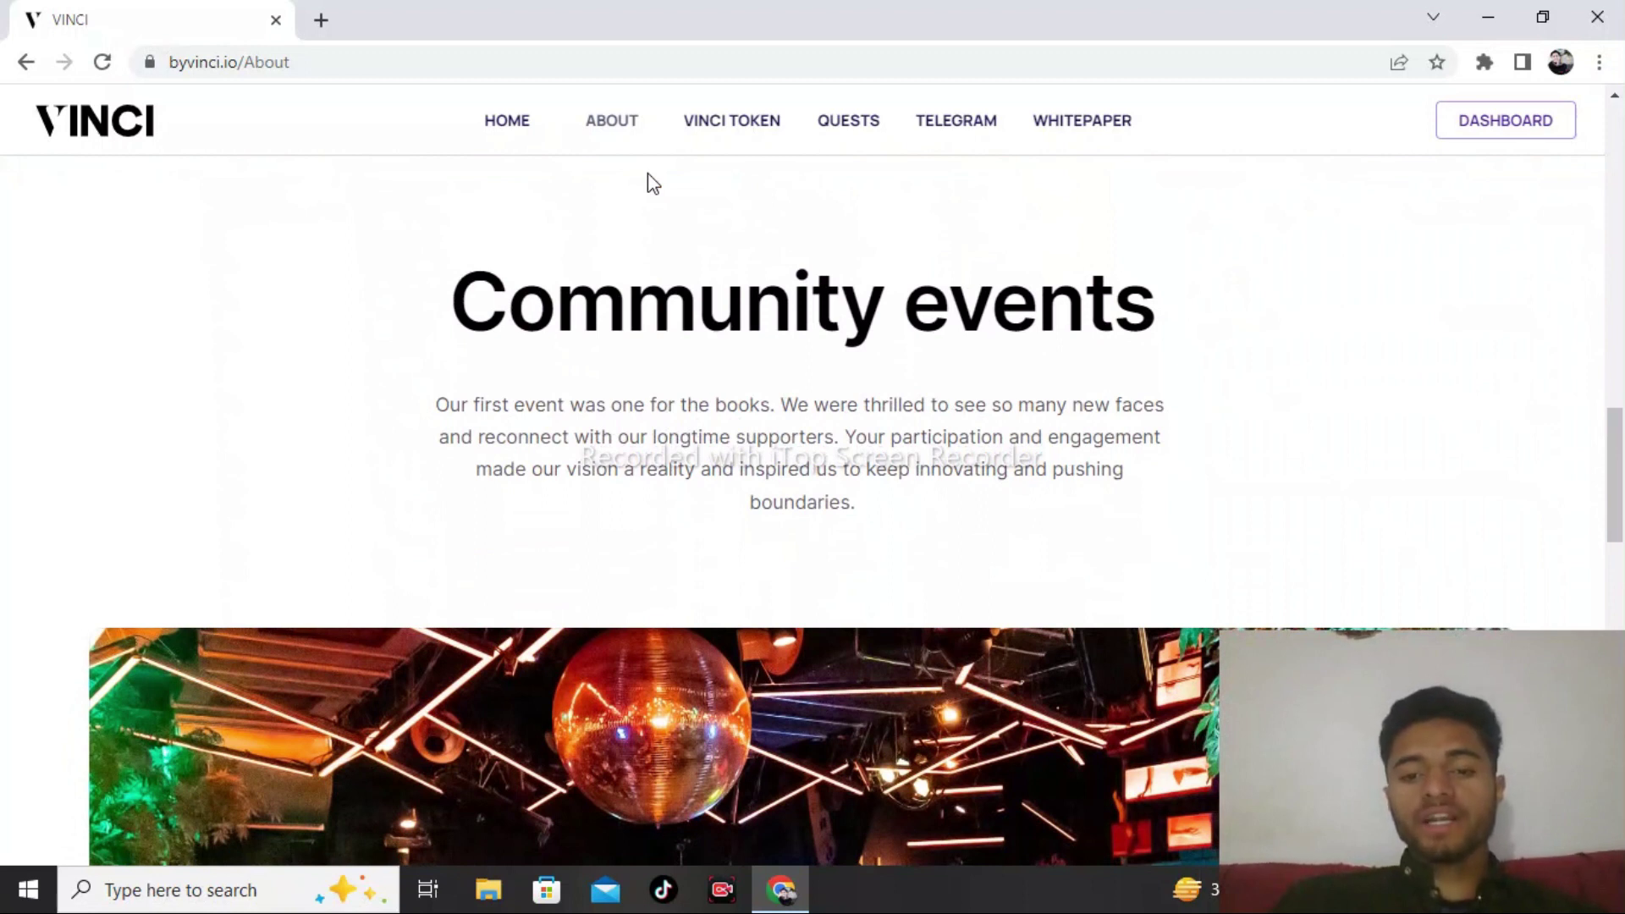
scroll(647, 184, "down", 1)
scroll(649, 173, "down", 1)
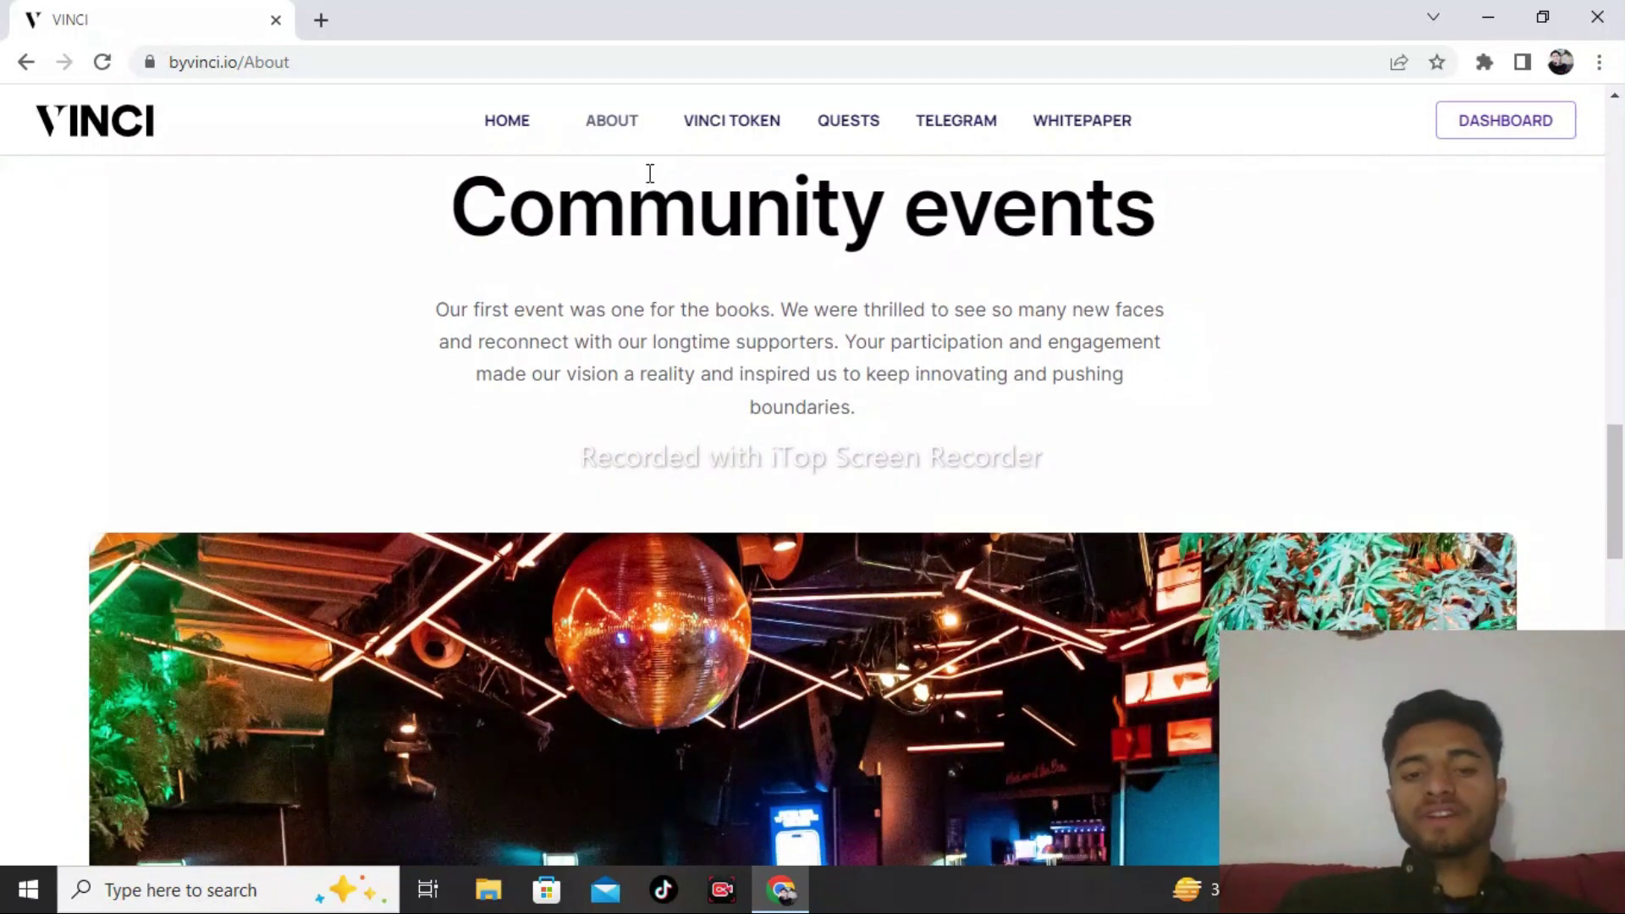
scroll(648, 172, "down", 1)
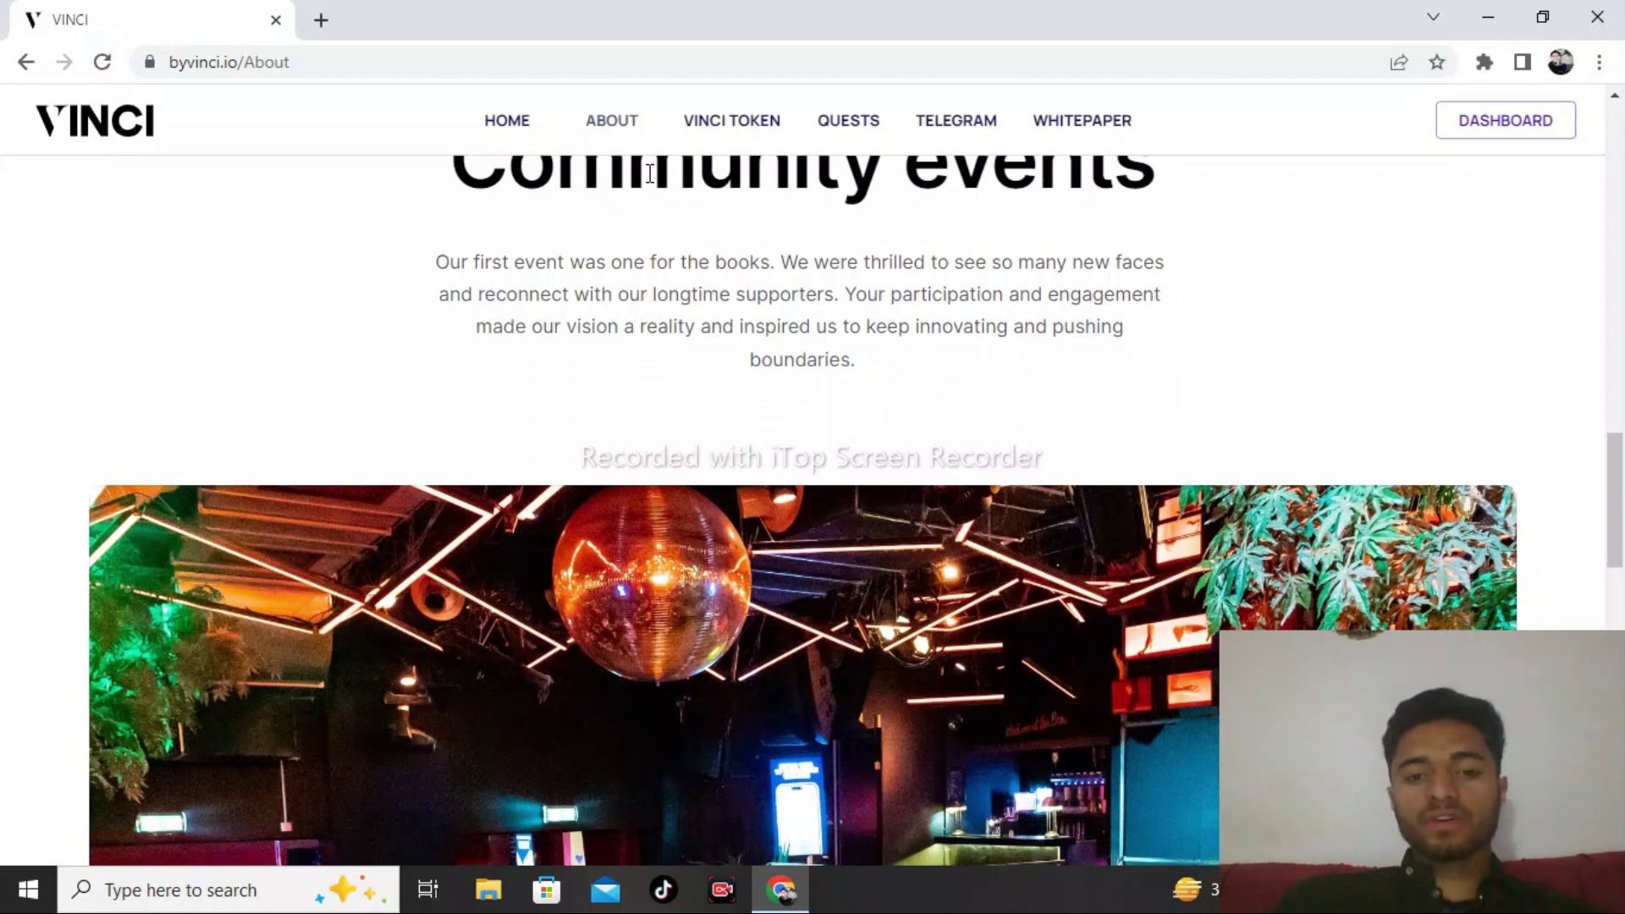
scroll(648, 178, "down", 1)
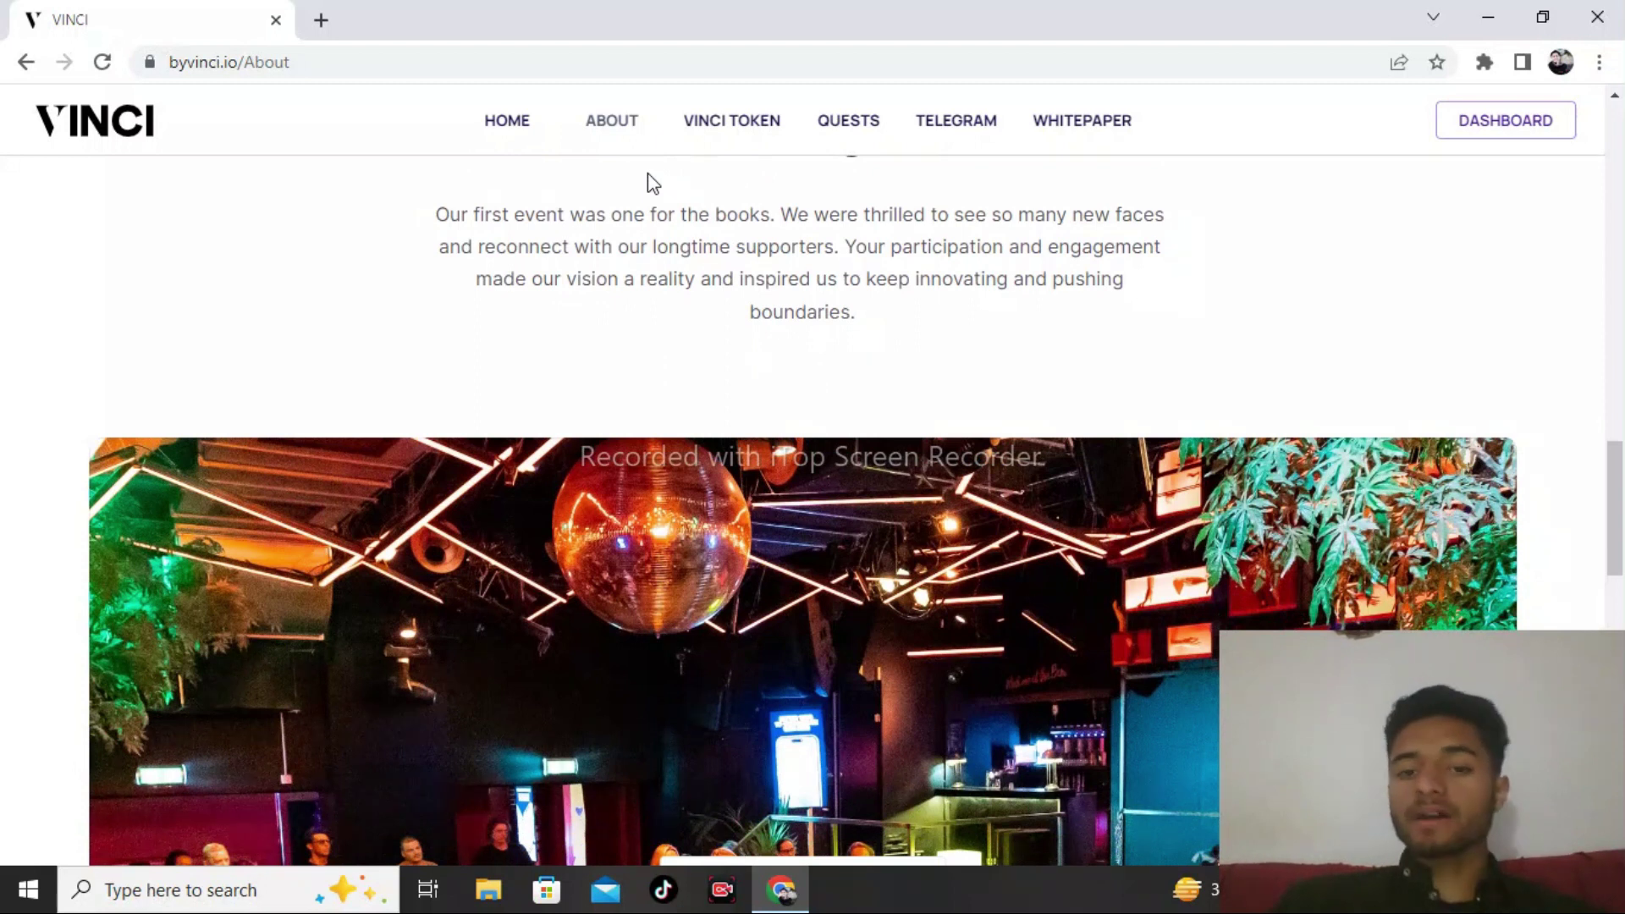
scroll(648, 182, "down", 1)
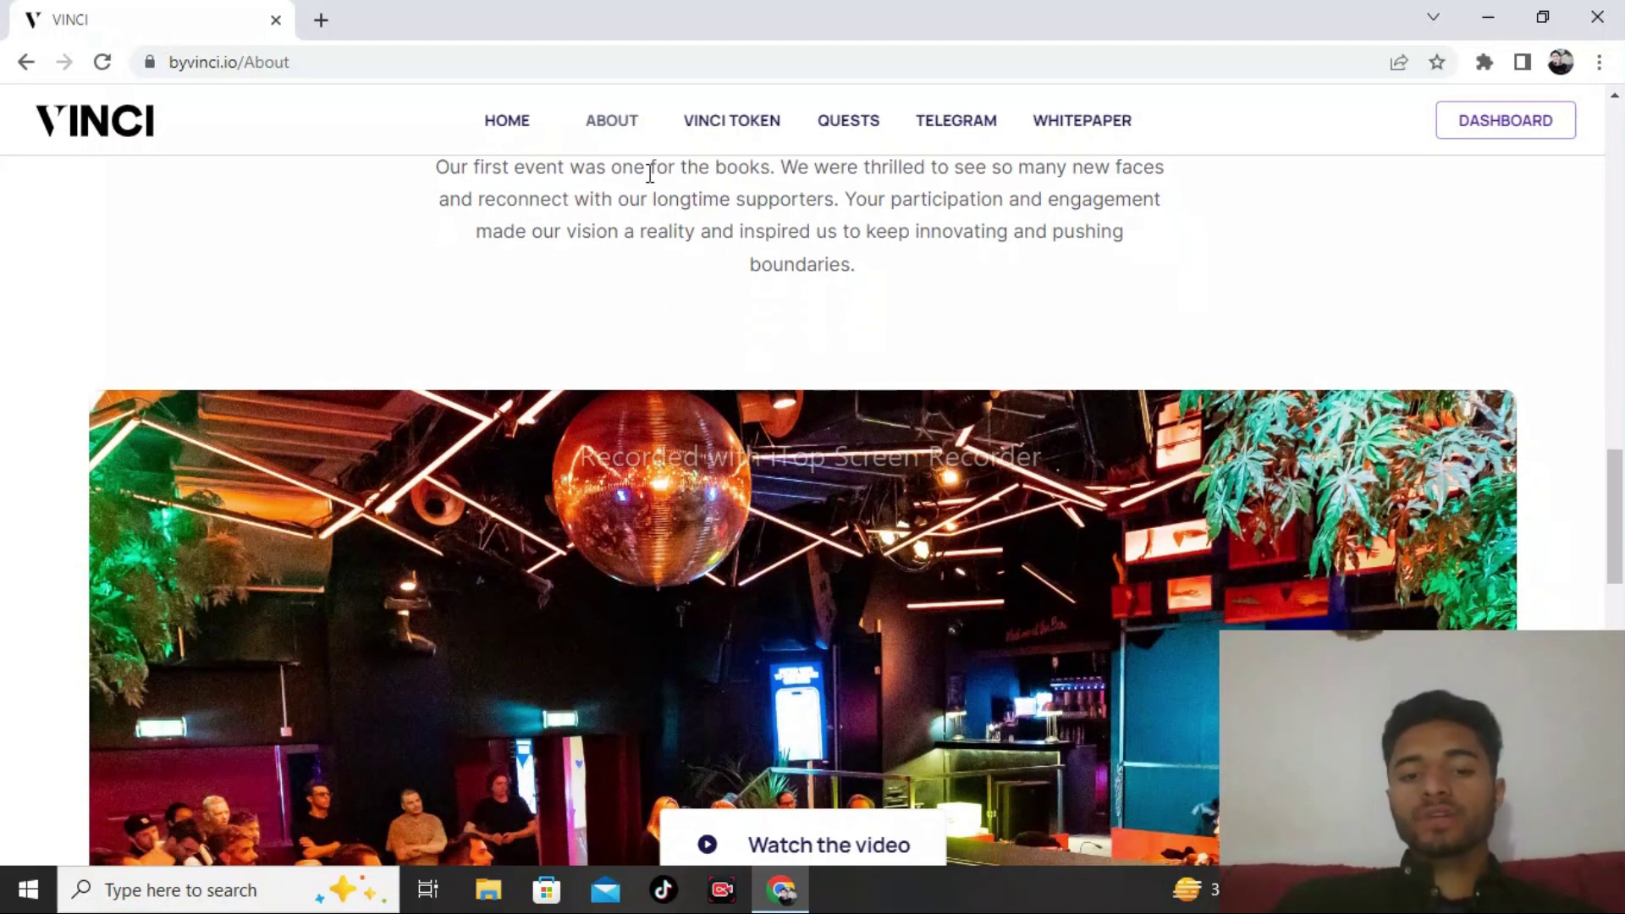
scroll(648, 181, "down", 2)
scroll(648, 182, "down", 2)
scroll(648, 182, "down", 2)
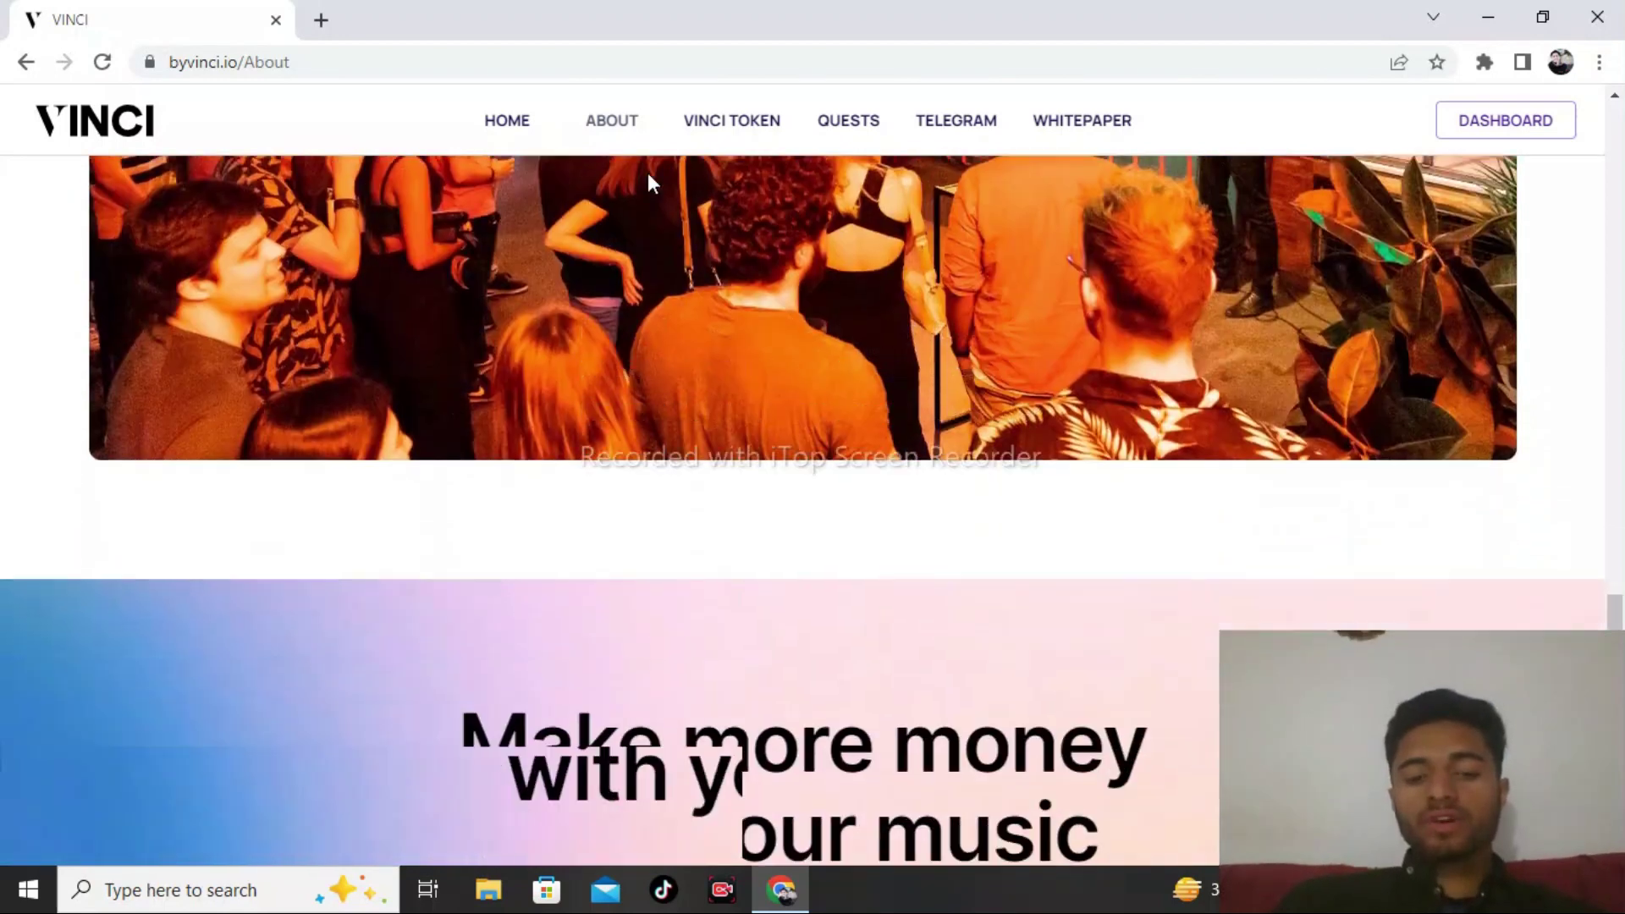
scroll(649, 182, "down", 2)
scroll(649, 181, "down", 2)
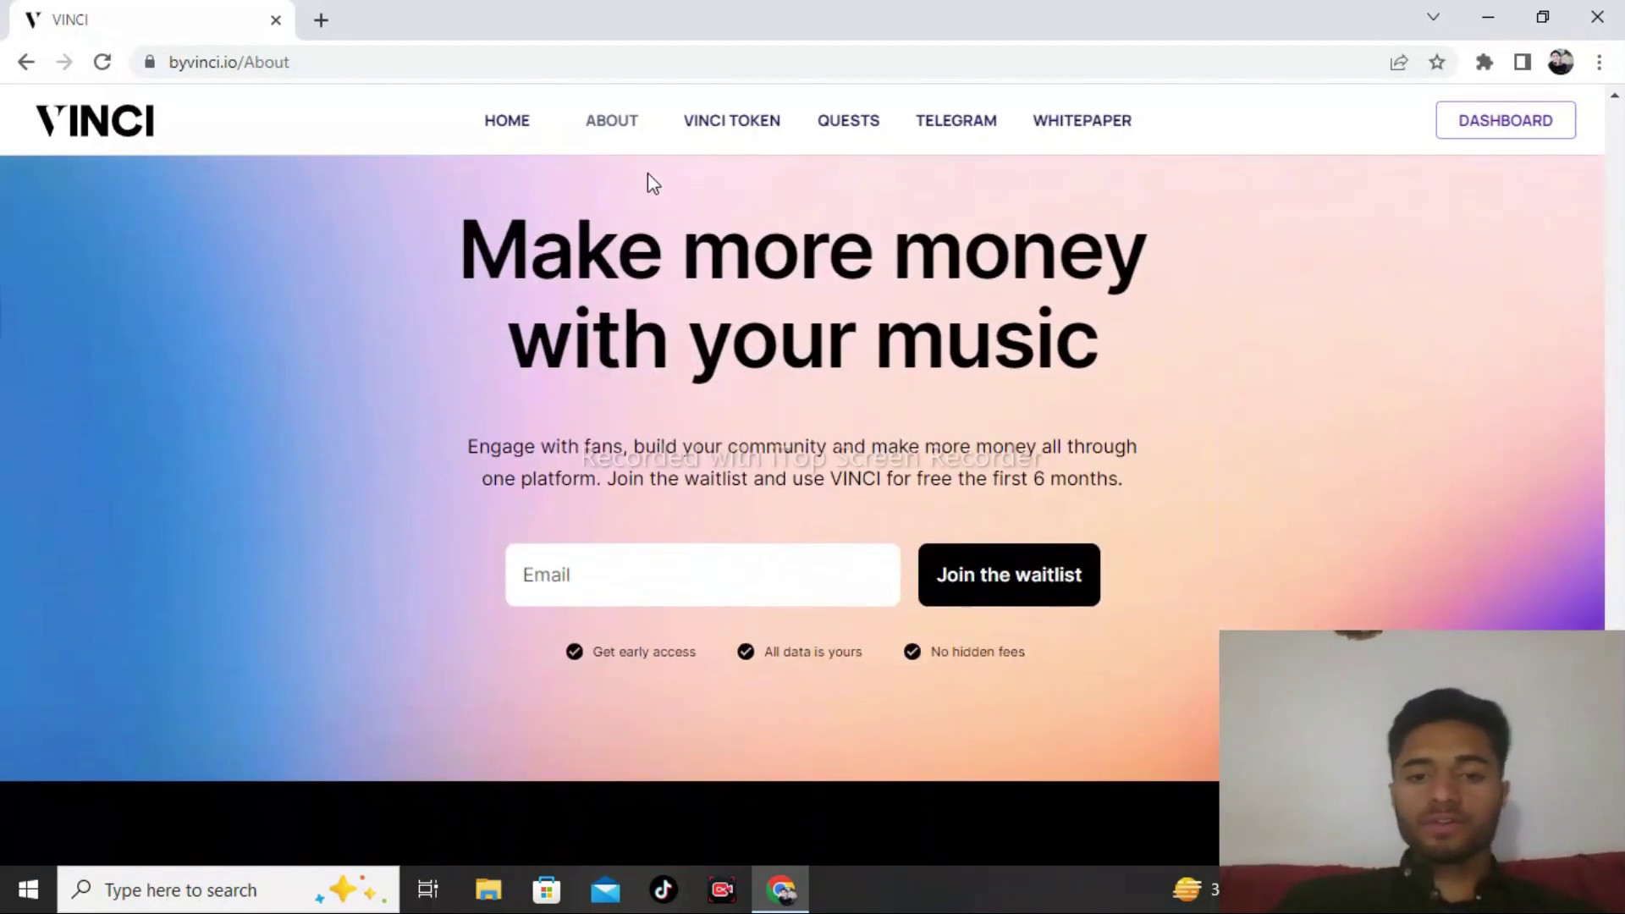
Open byvinci.io/Vinci to reach the 'Posts content with direct reach' and store-setup cards
left_click(509, 127)
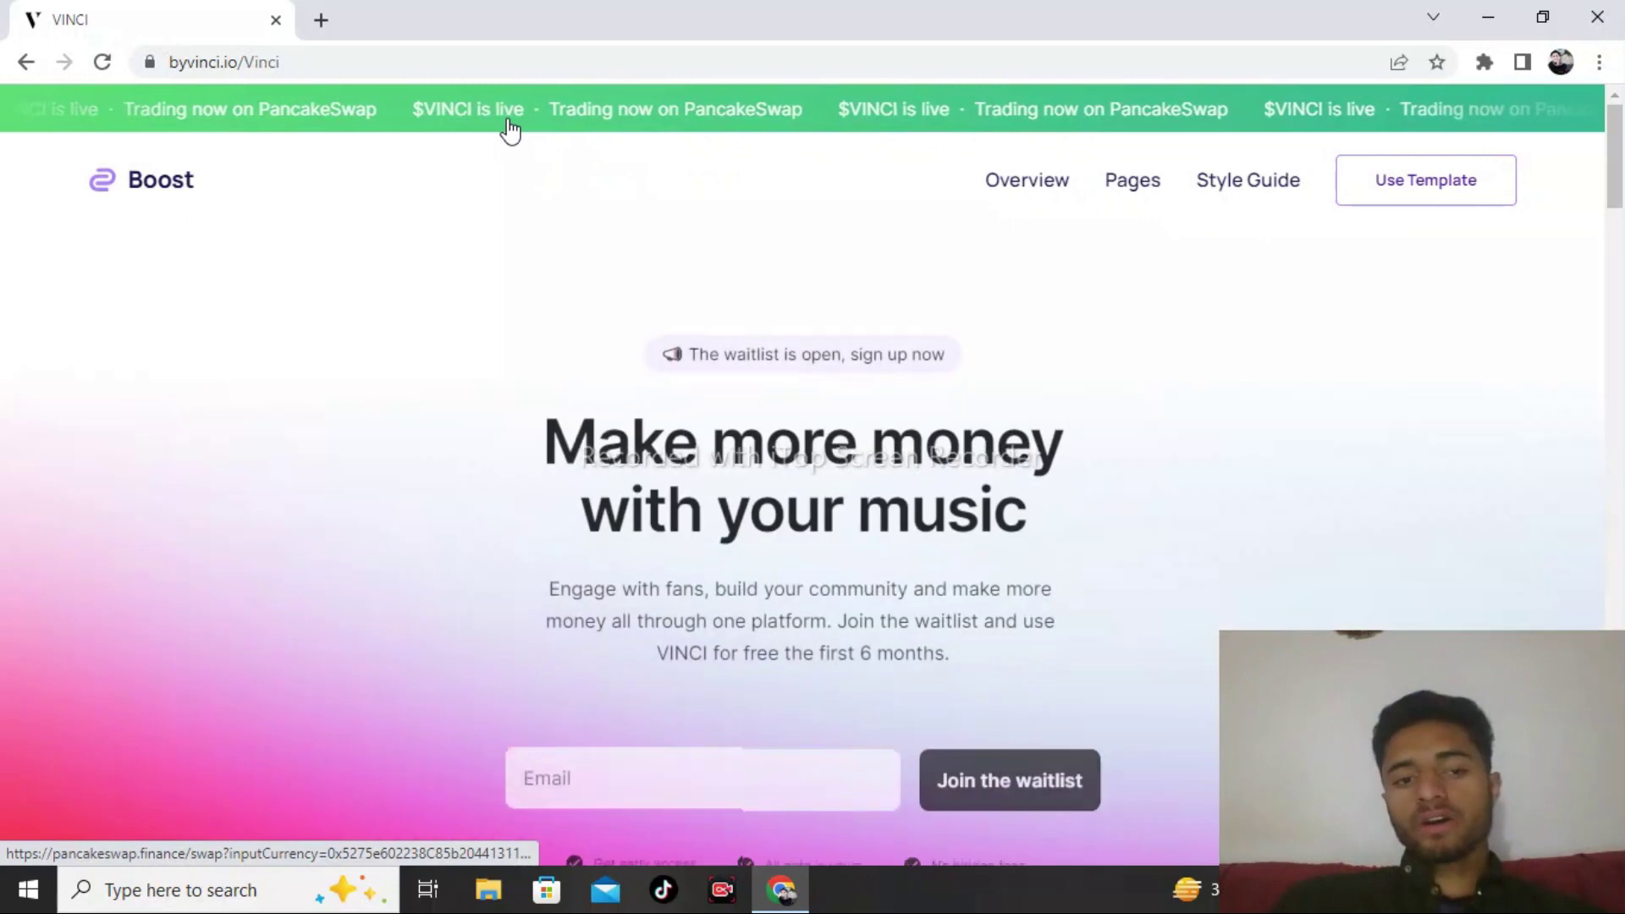
scroll(508, 129, "down", 1)
scroll(508, 128, "down", 3)
scroll(511, 129, "down", 4)
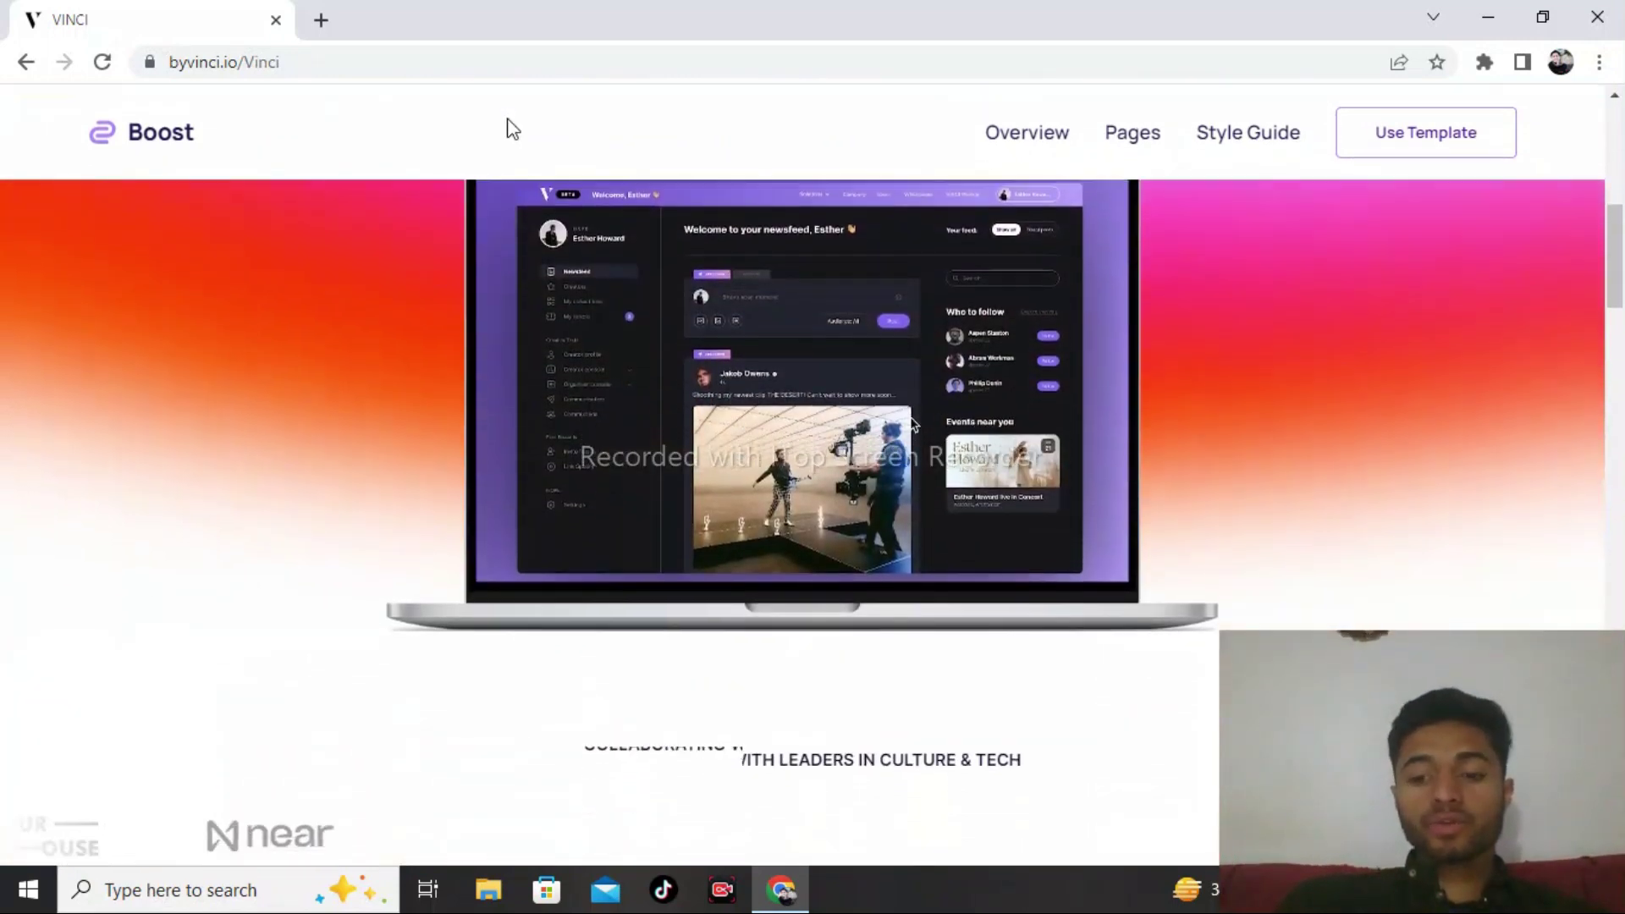
scroll(508, 128, "down", 3)
scroll(508, 128, "down", 3)
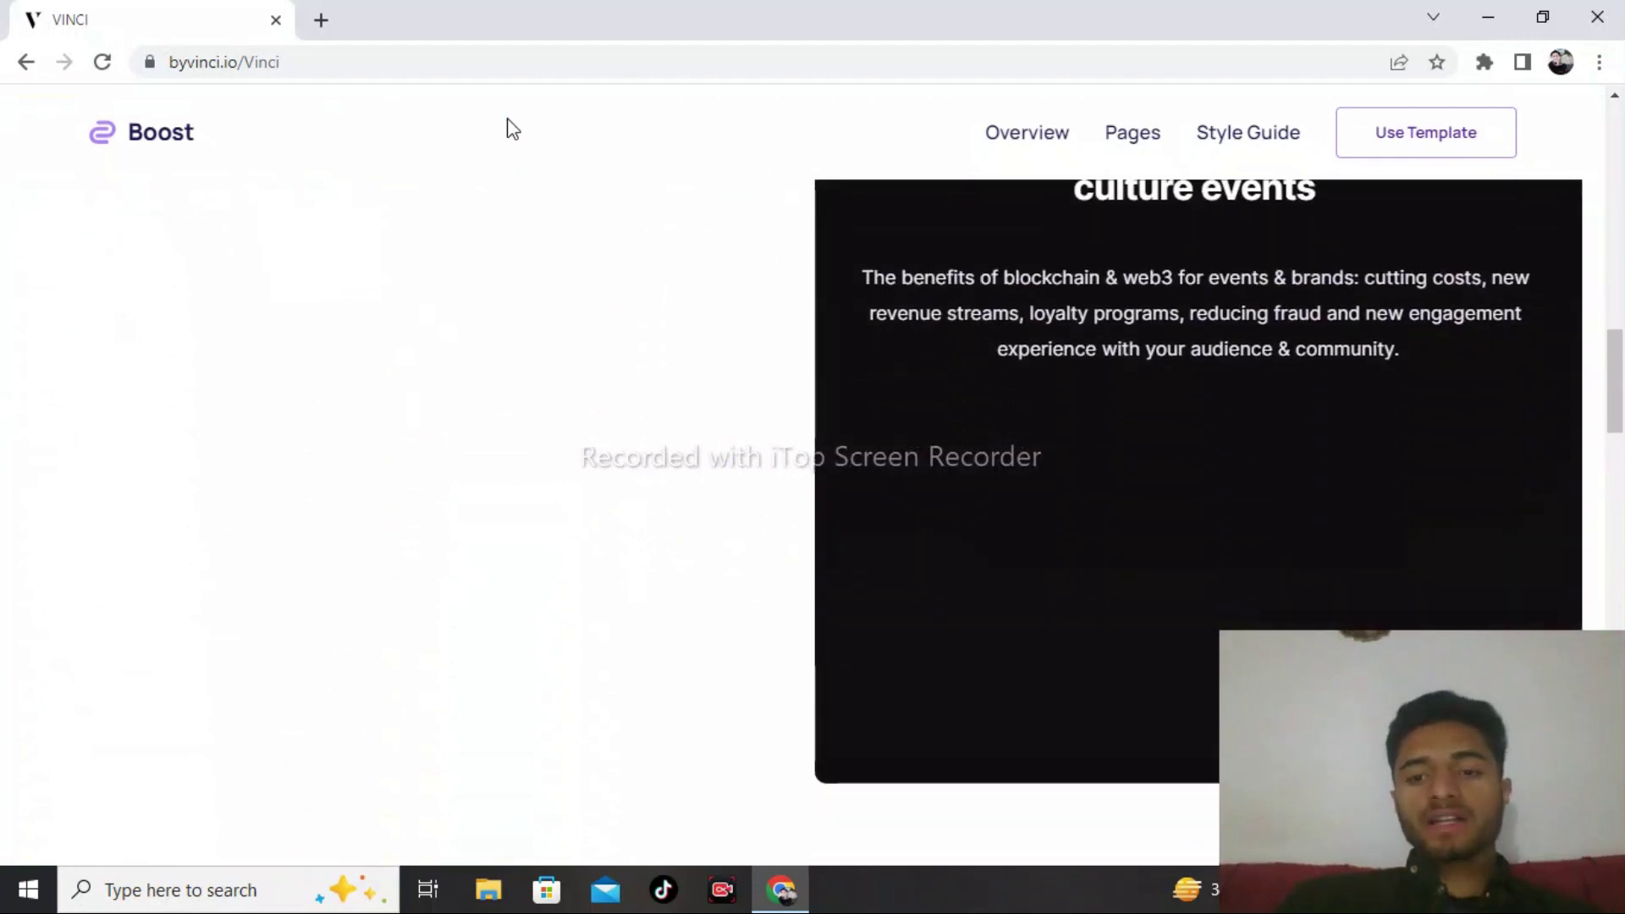
scroll(509, 128, "up", 1)
scroll(508, 129, "up", 1)
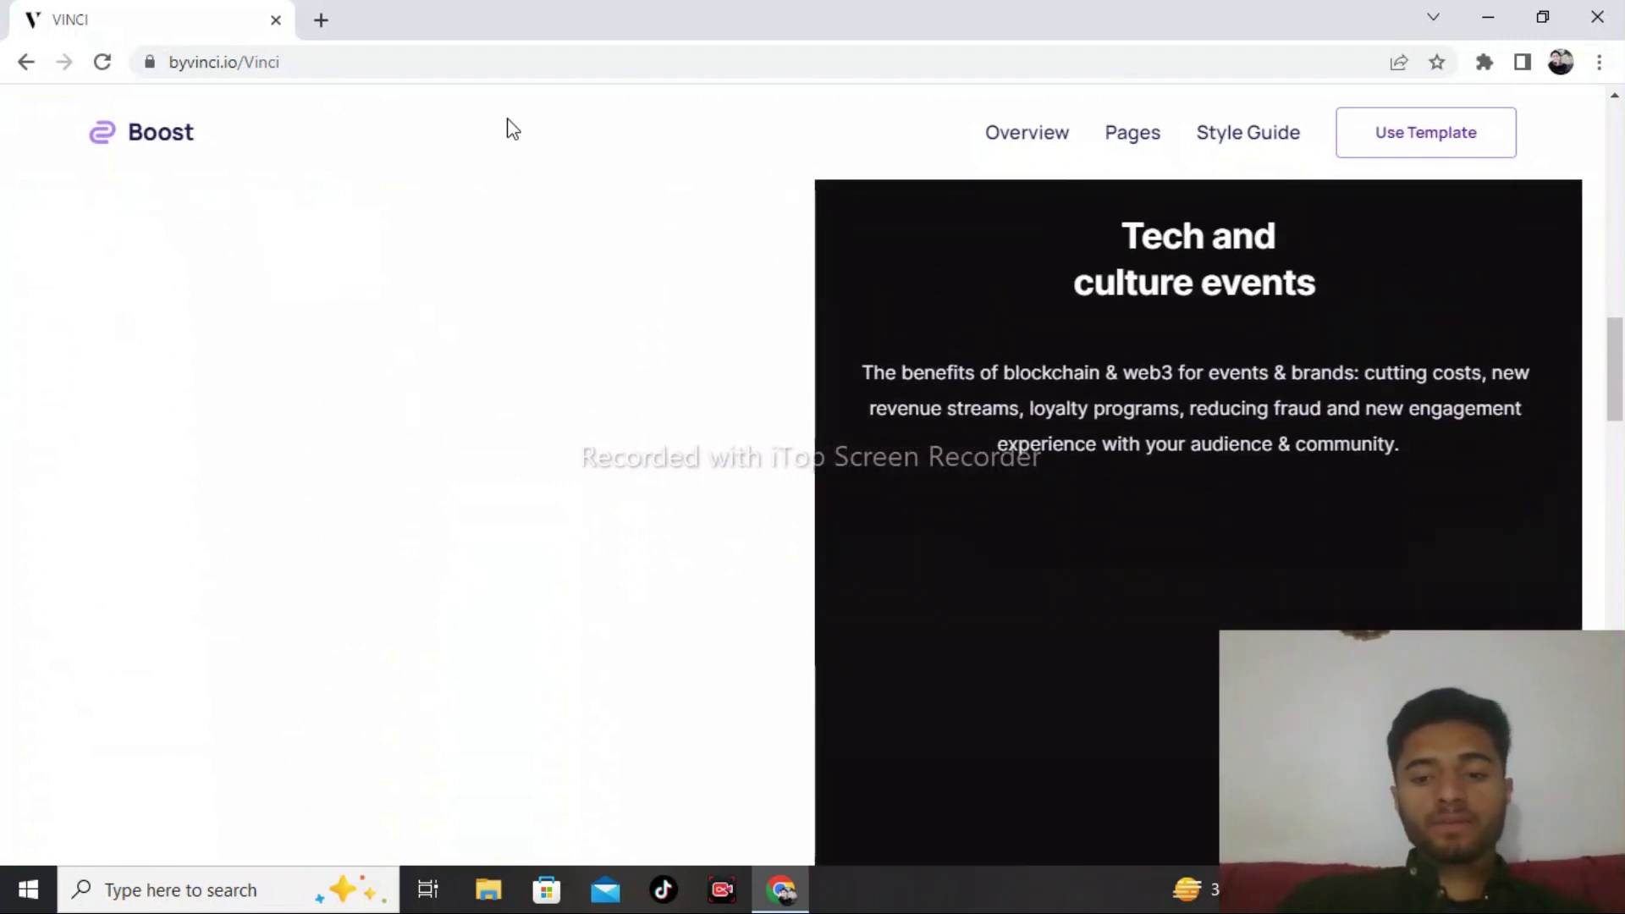
scroll(508, 128, "up", 1)
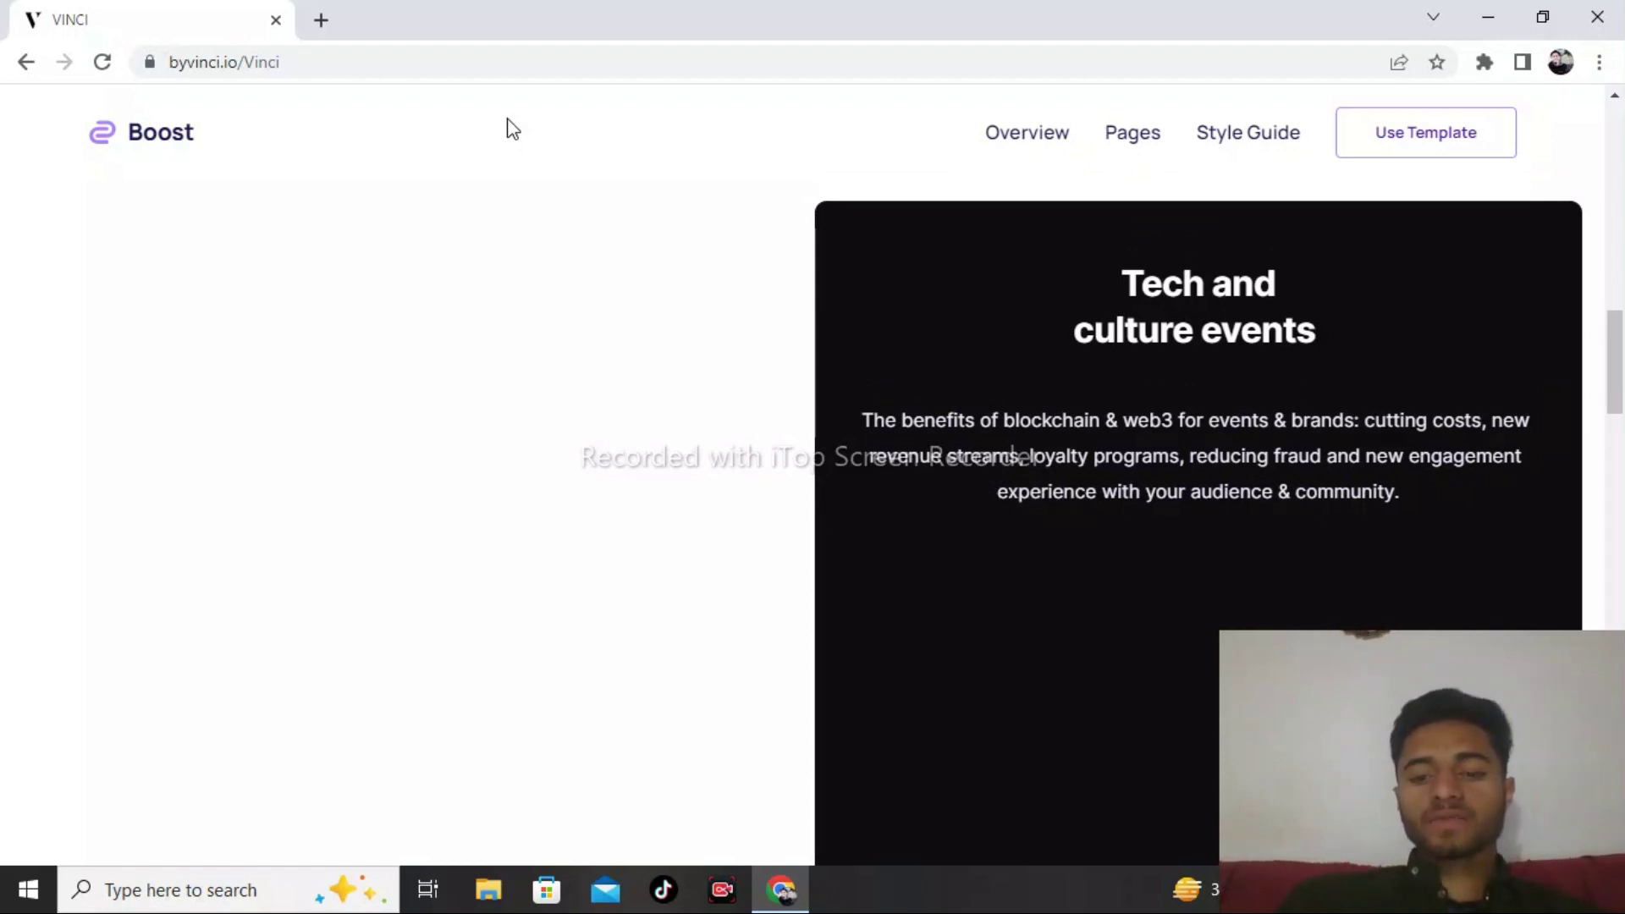
scroll(508, 127, "down", 1)
scroll(509, 127, "down", 2)
scroll(508, 127, "down", 3)
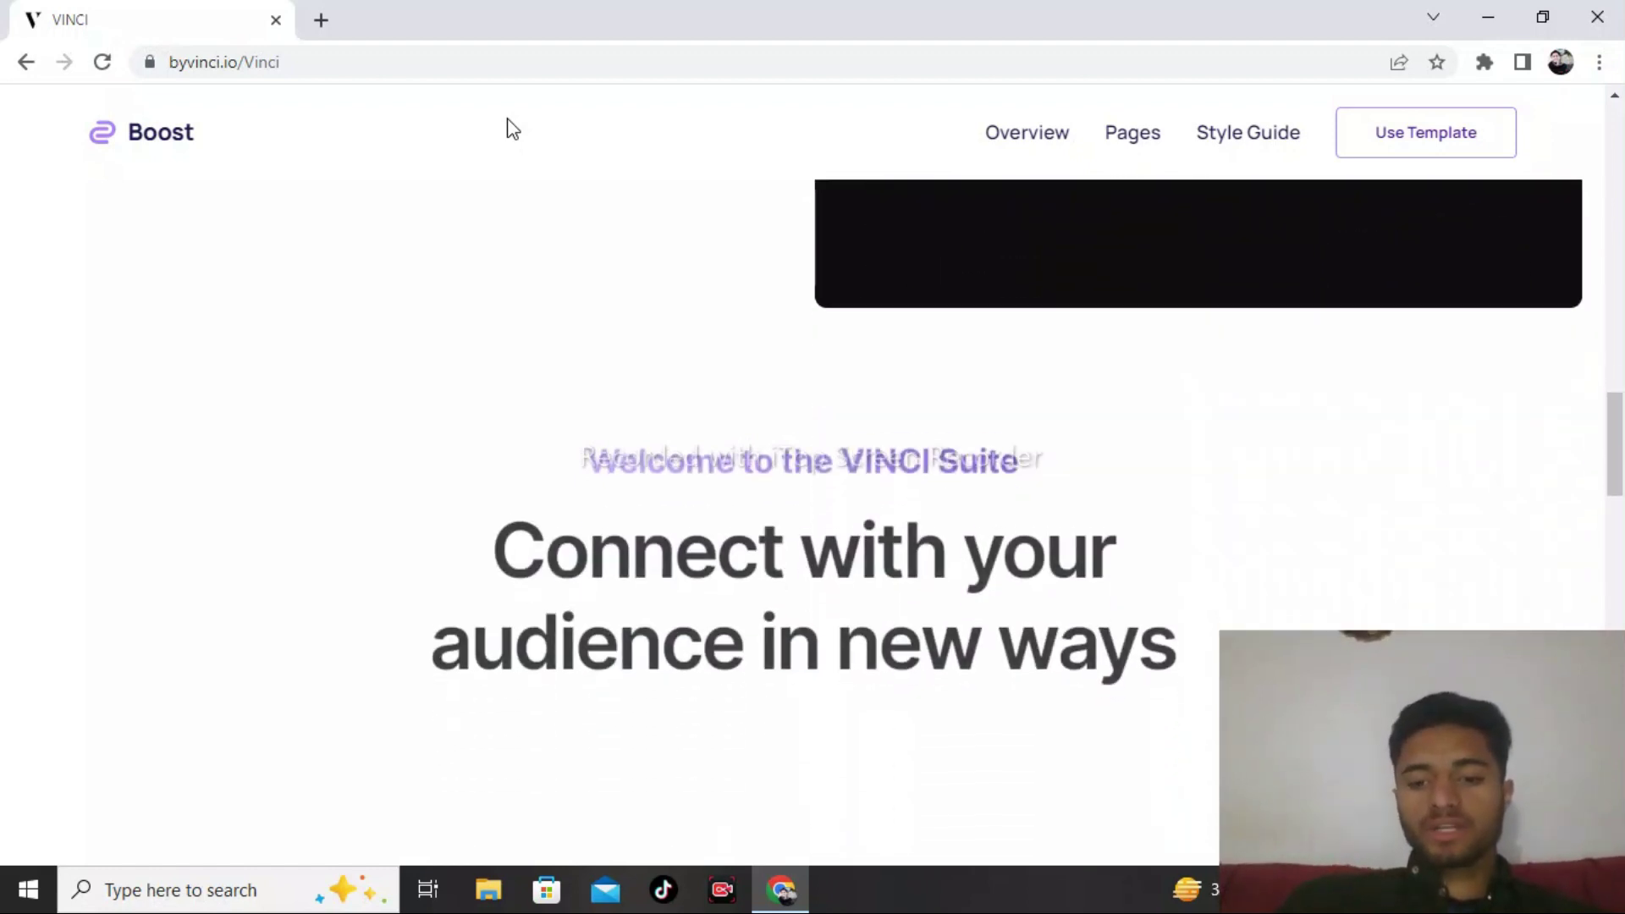
scroll(508, 128, "down", 1)
scroll(508, 127, "down", 2)
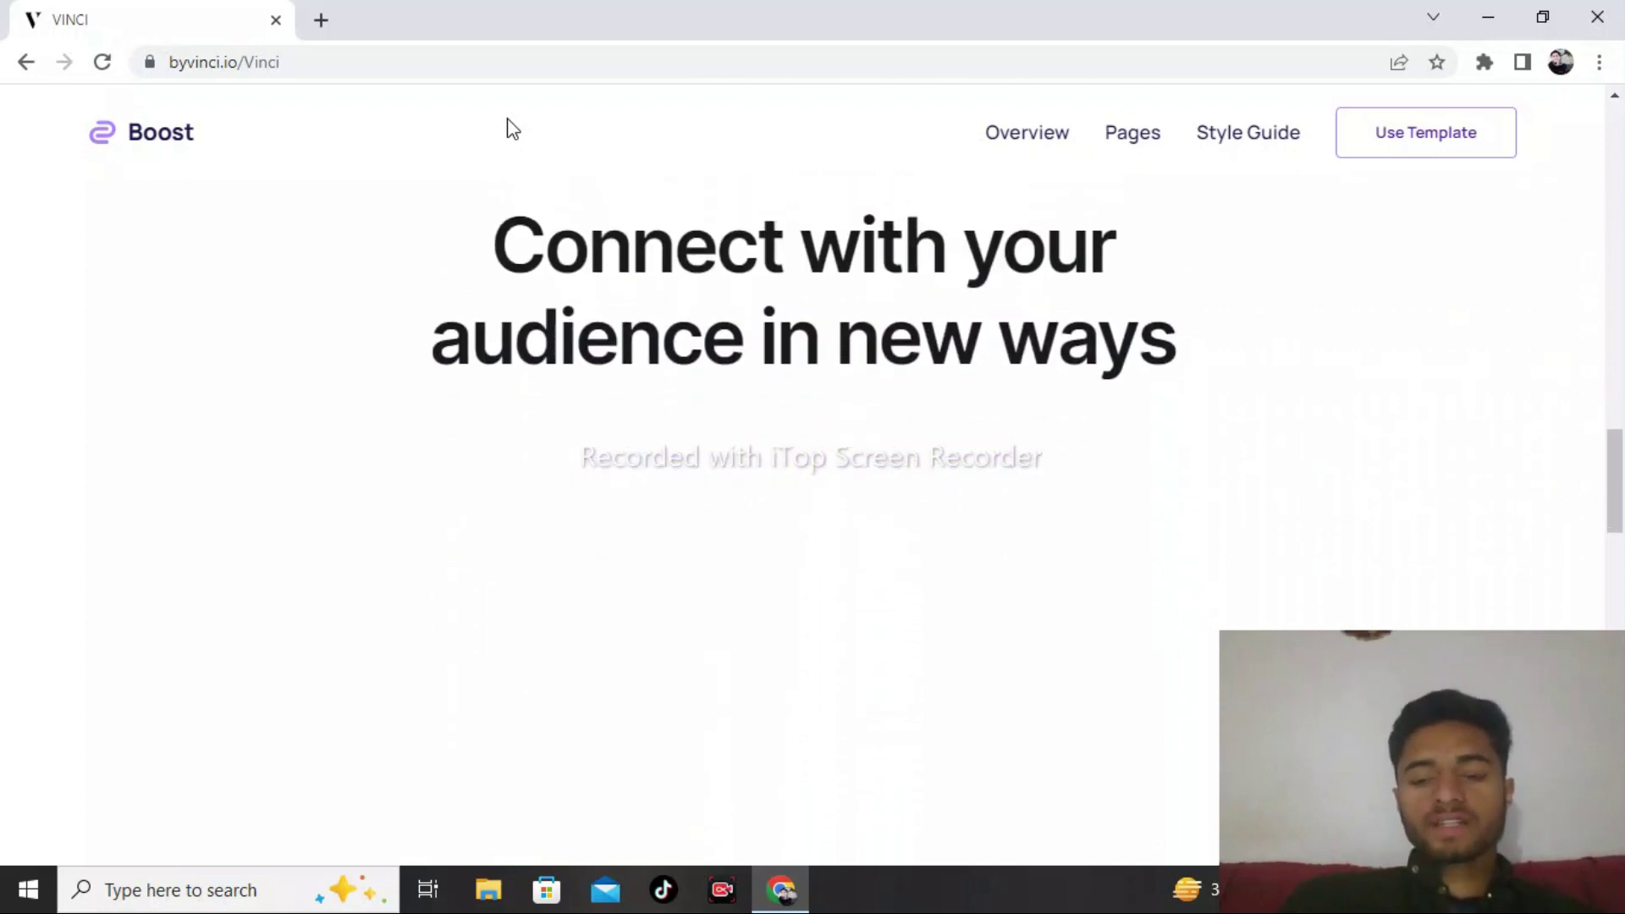
scroll(509, 127, "down", 2)
scroll(508, 127, "down", 2)
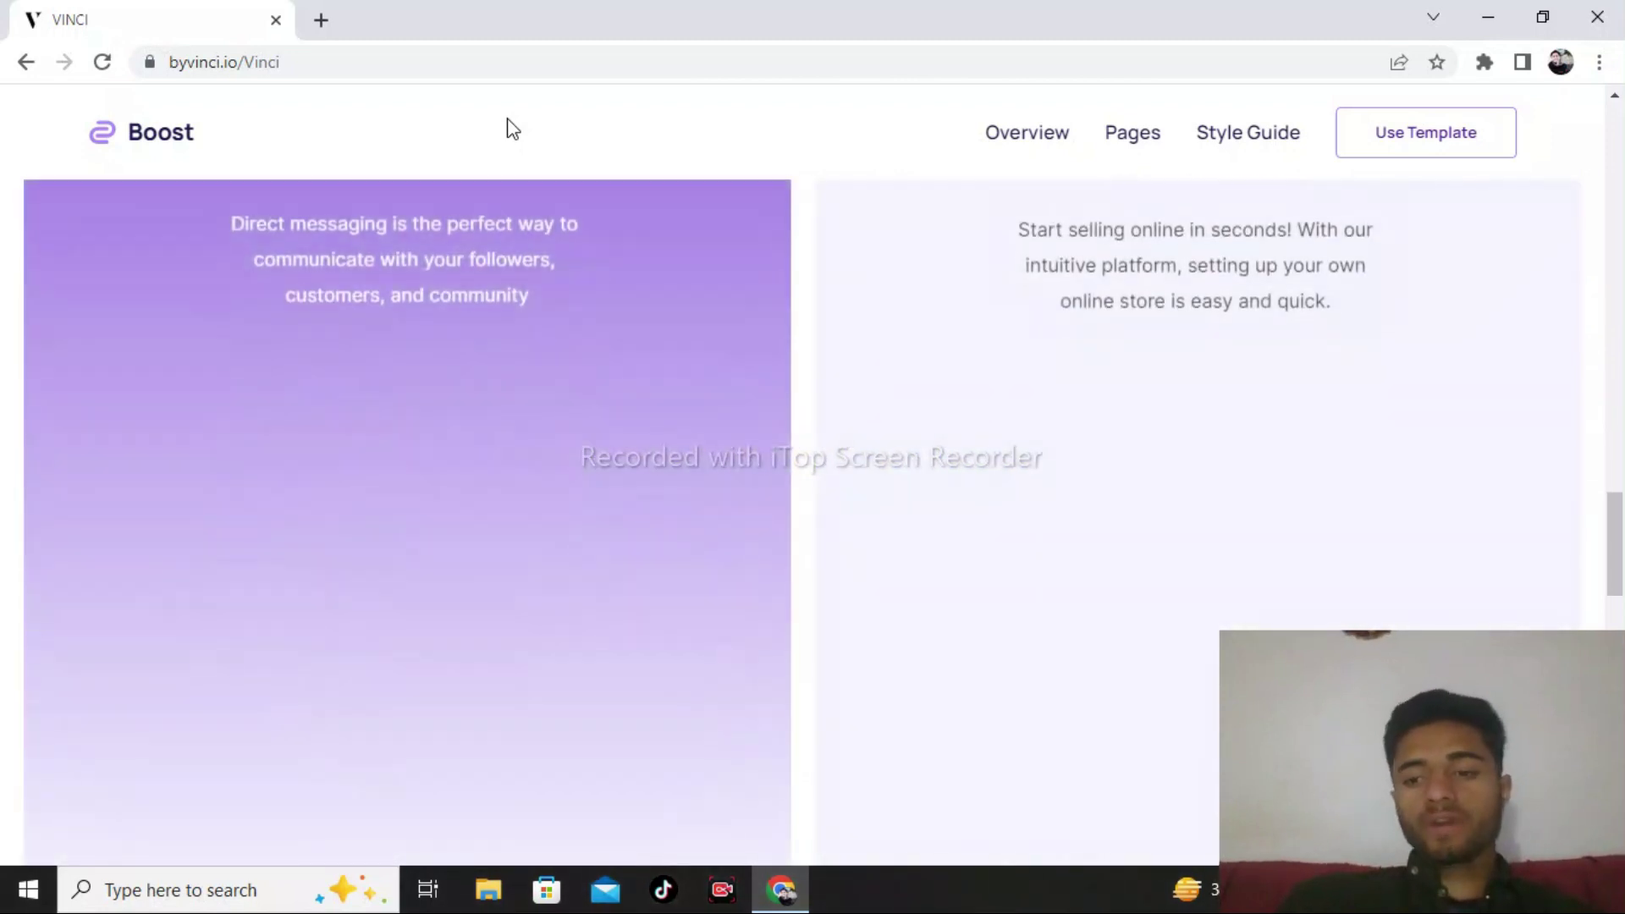
scroll(508, 127, "up", 1)
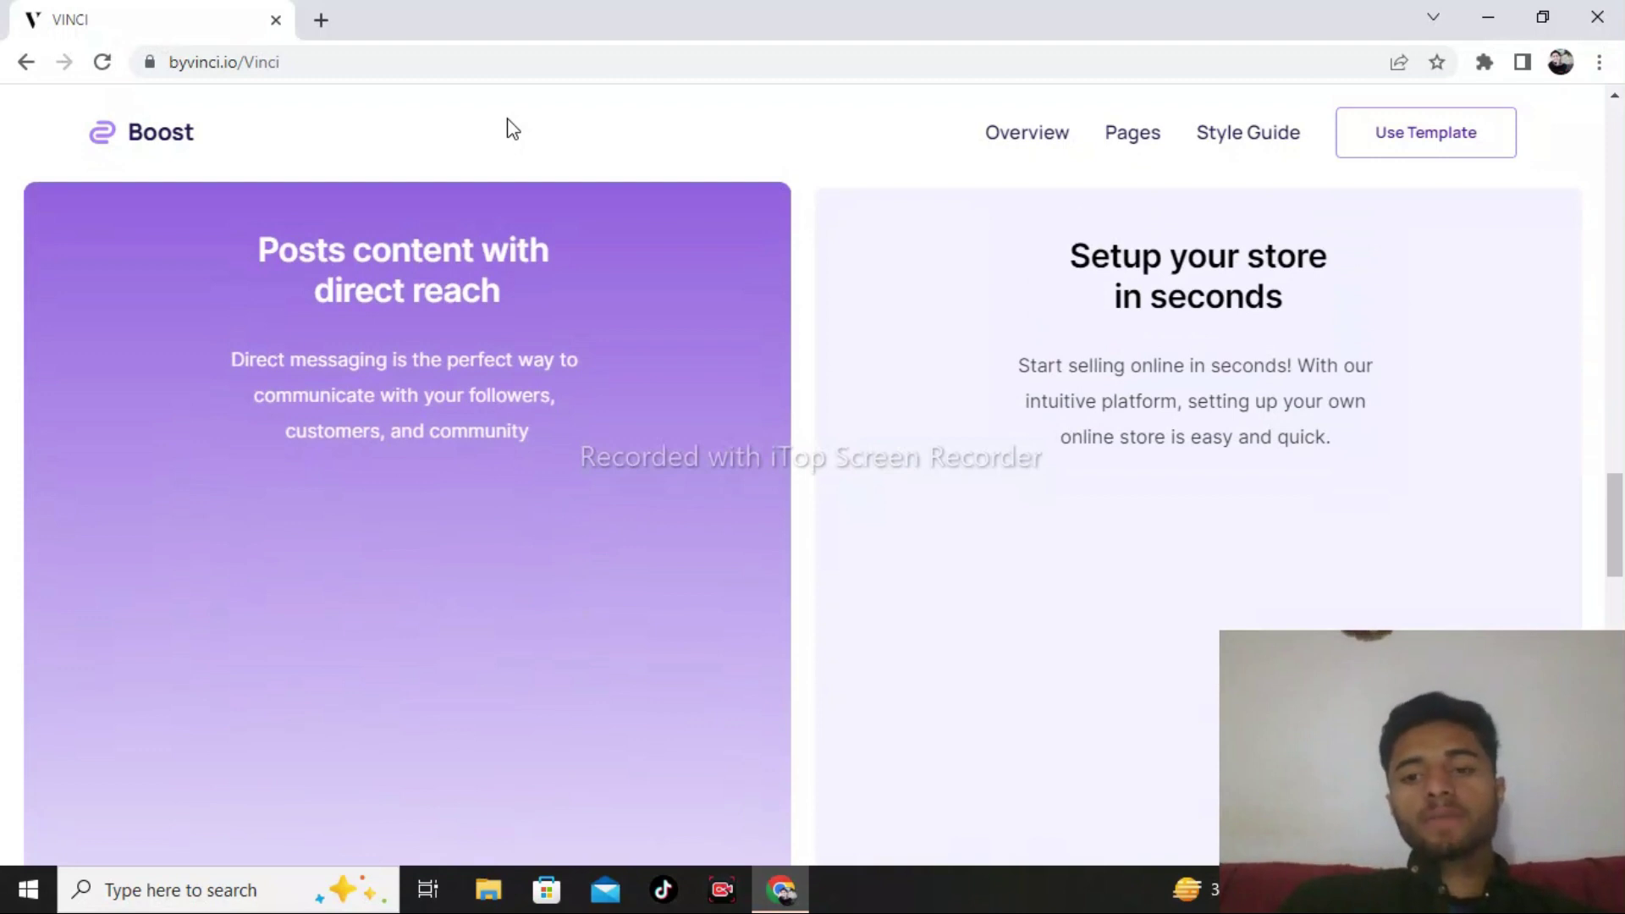